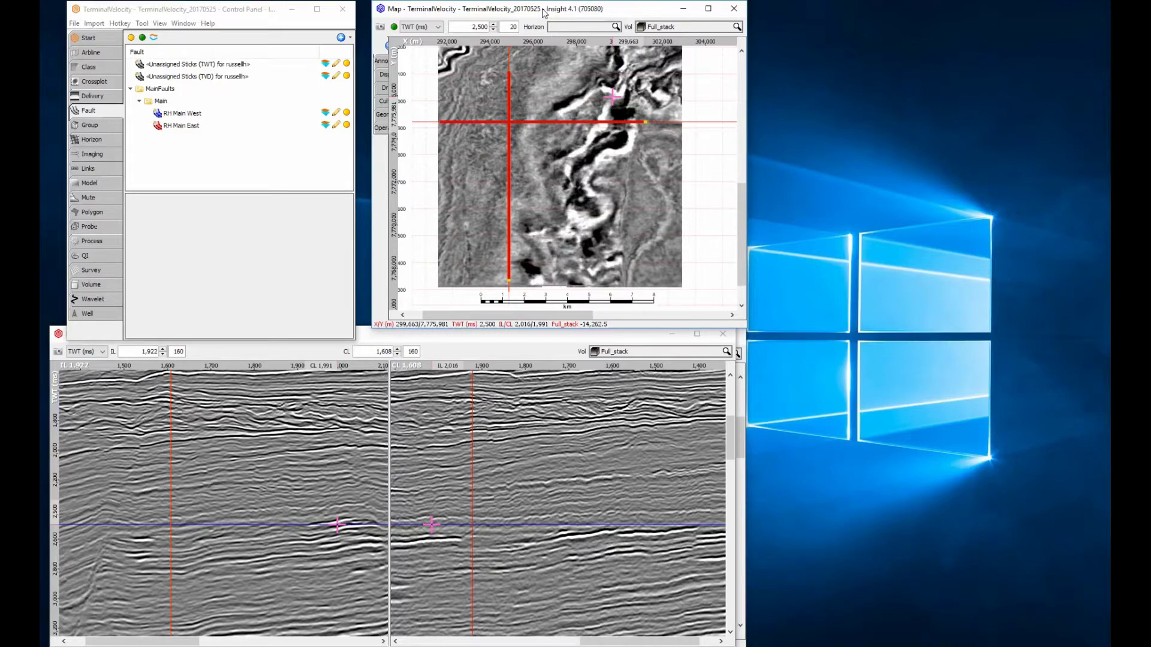
- Display the RH Main West and RH Main East fault sticks from the Fault tab
click(346, 113)
click(348, 126)
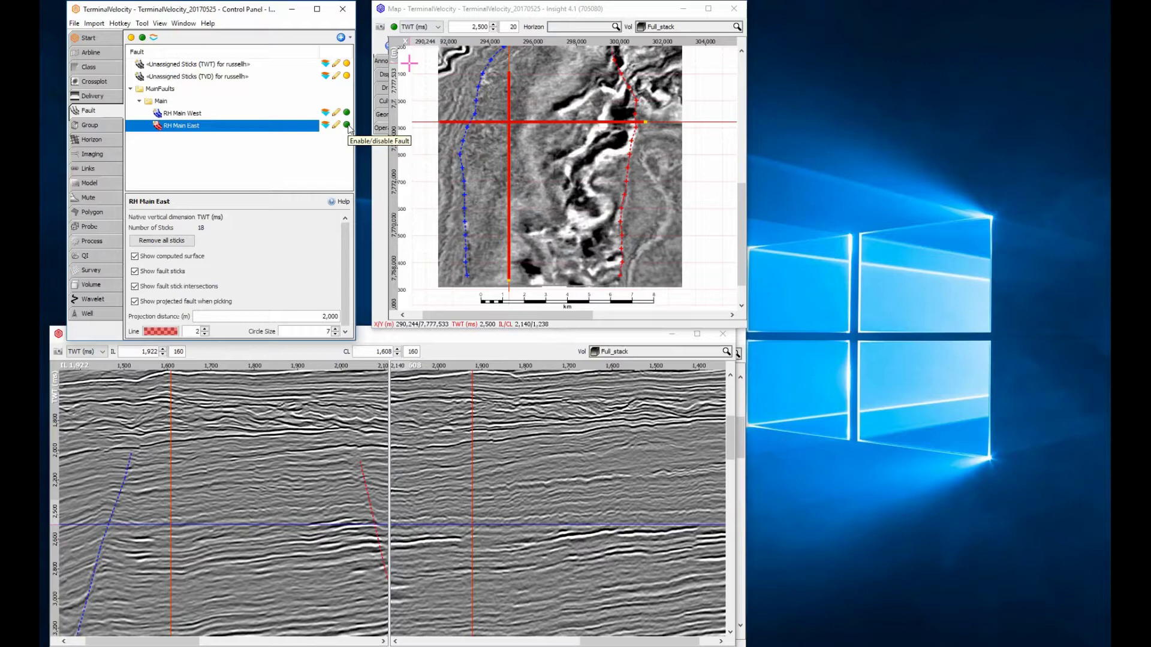
- Display the TopRes-TV and BaseRes-TV horizons and hide the seismic backdrop behind the map horizon
click(92, 139)
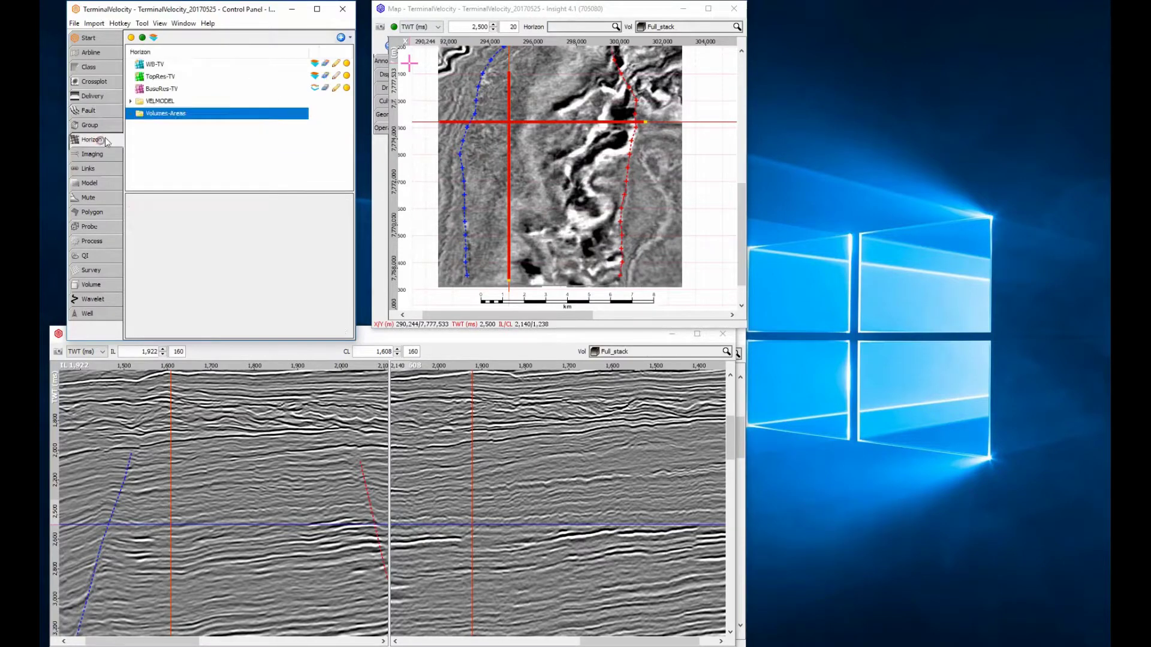
click(348, 66)
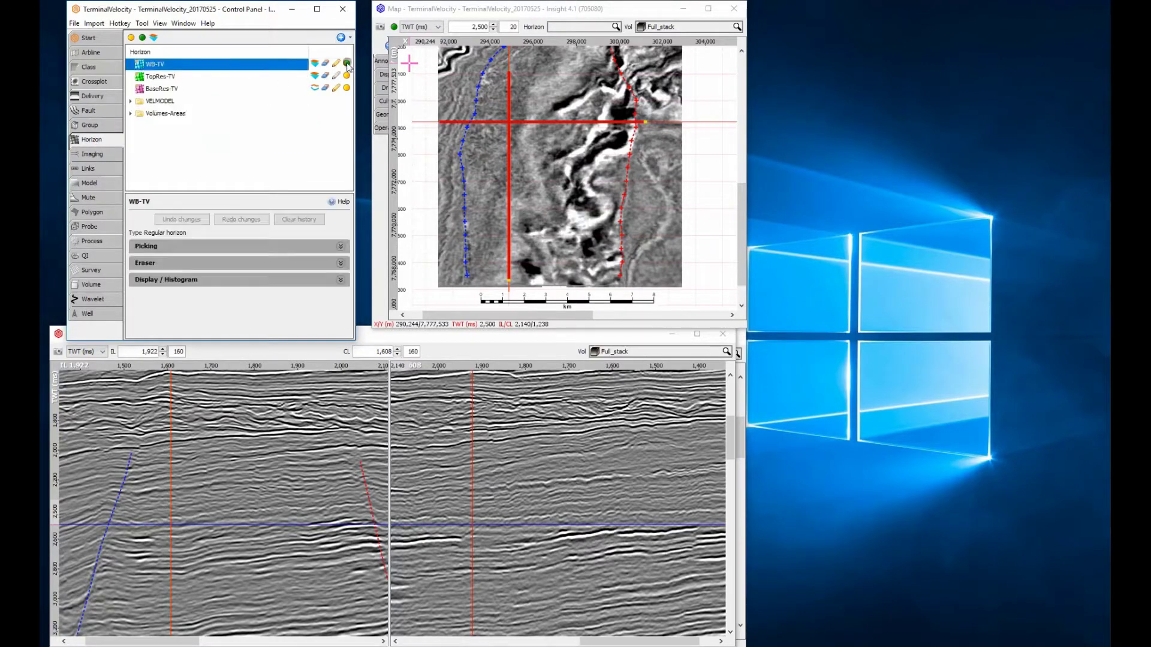
click(347, 77)
click(348, 88)
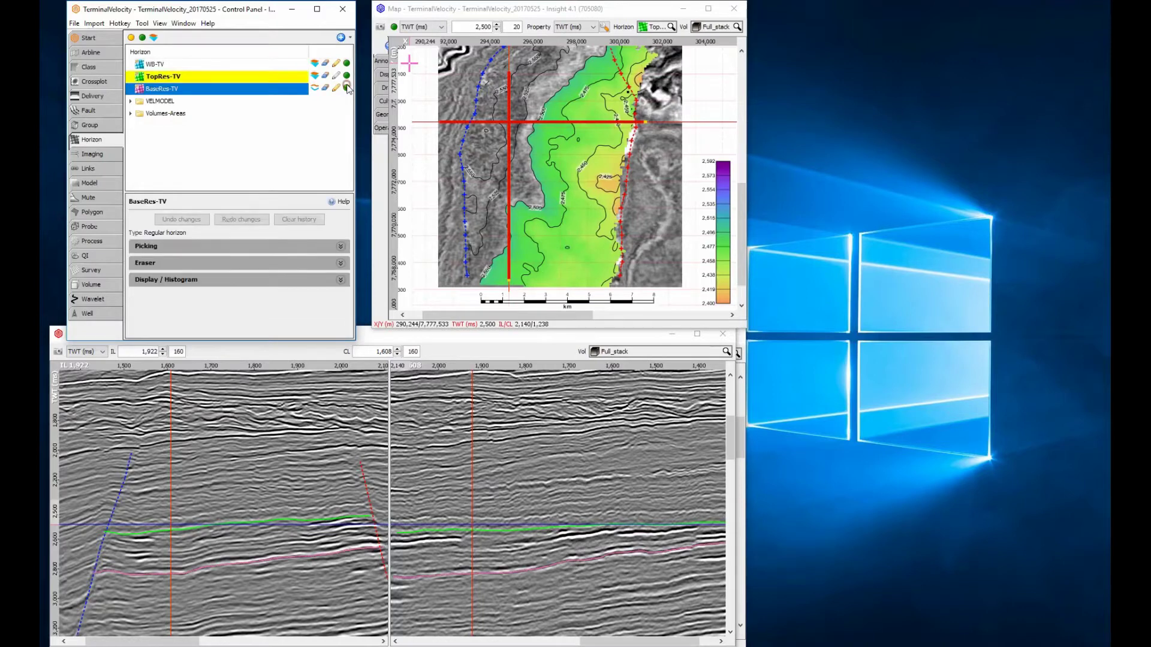
click(392, 27)
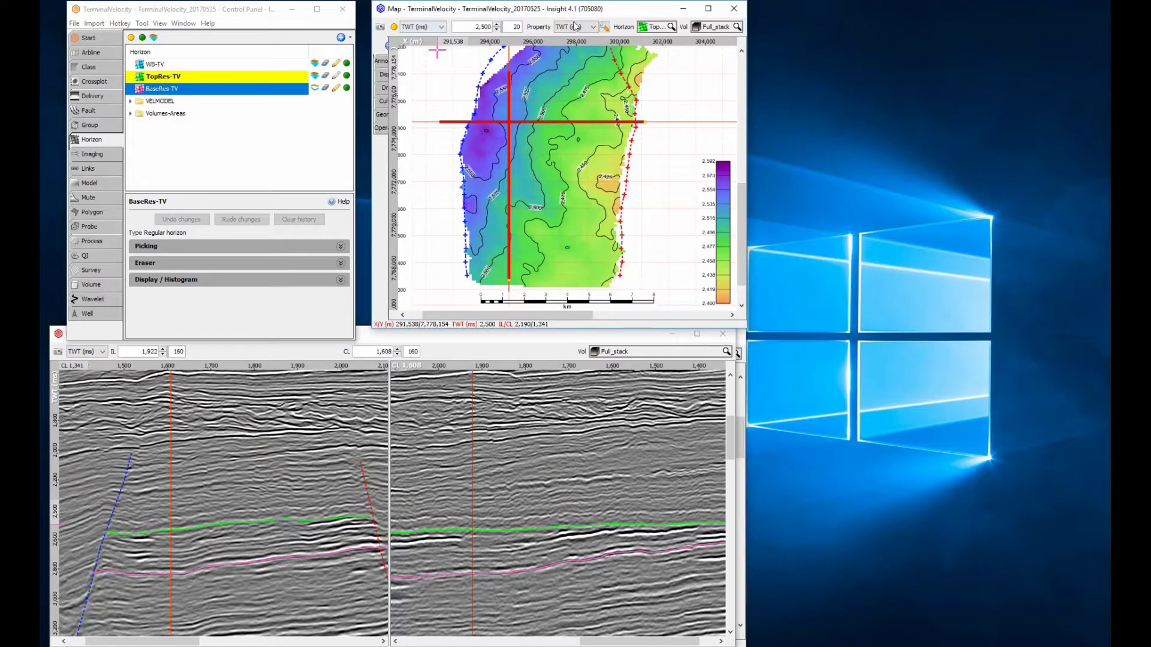
- Colour the TopRes-TV map by Amplitude, then by the RMS-vels0 velocity property
click(574, 27)
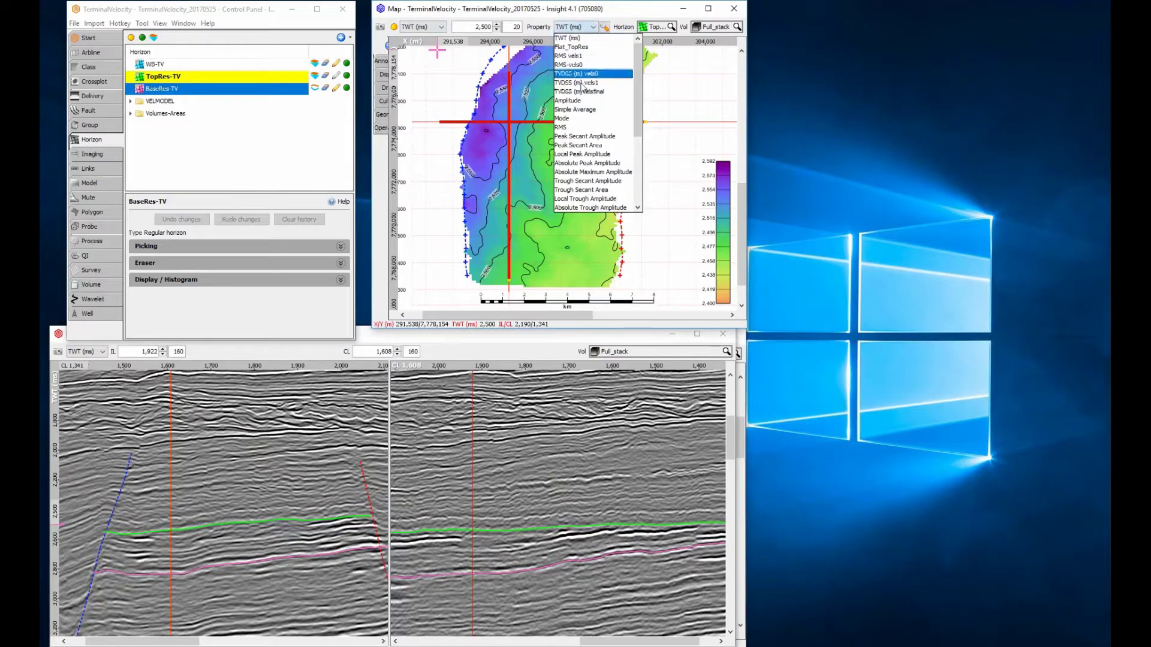
click(568, 100)
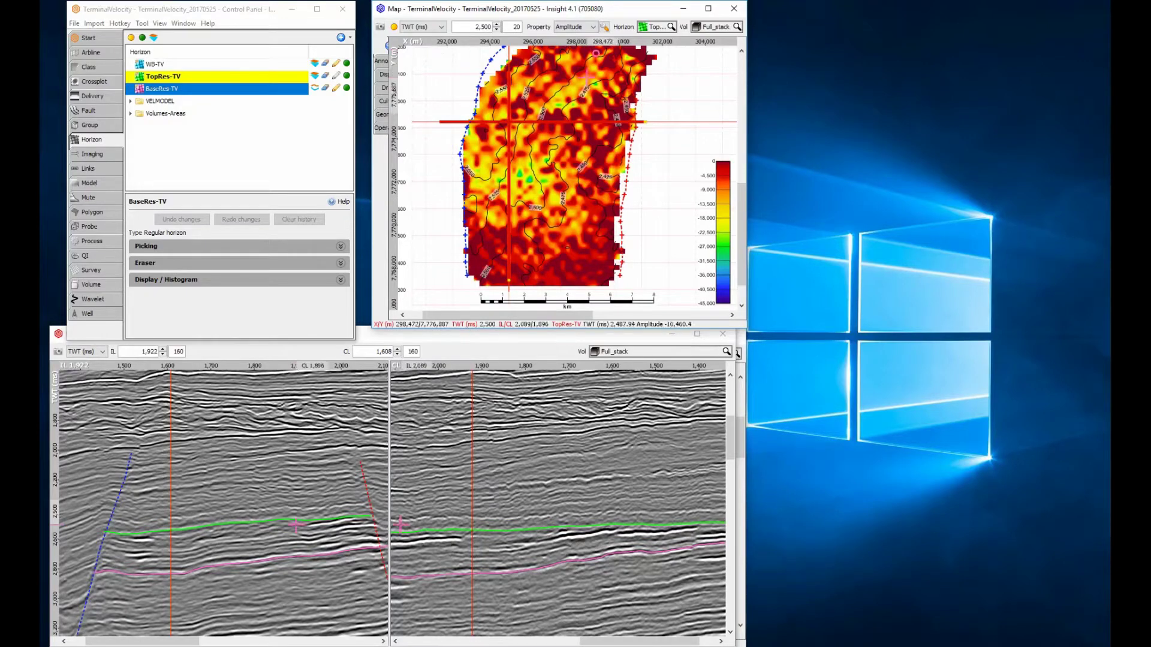
click(585, 28)
click(577, 65)
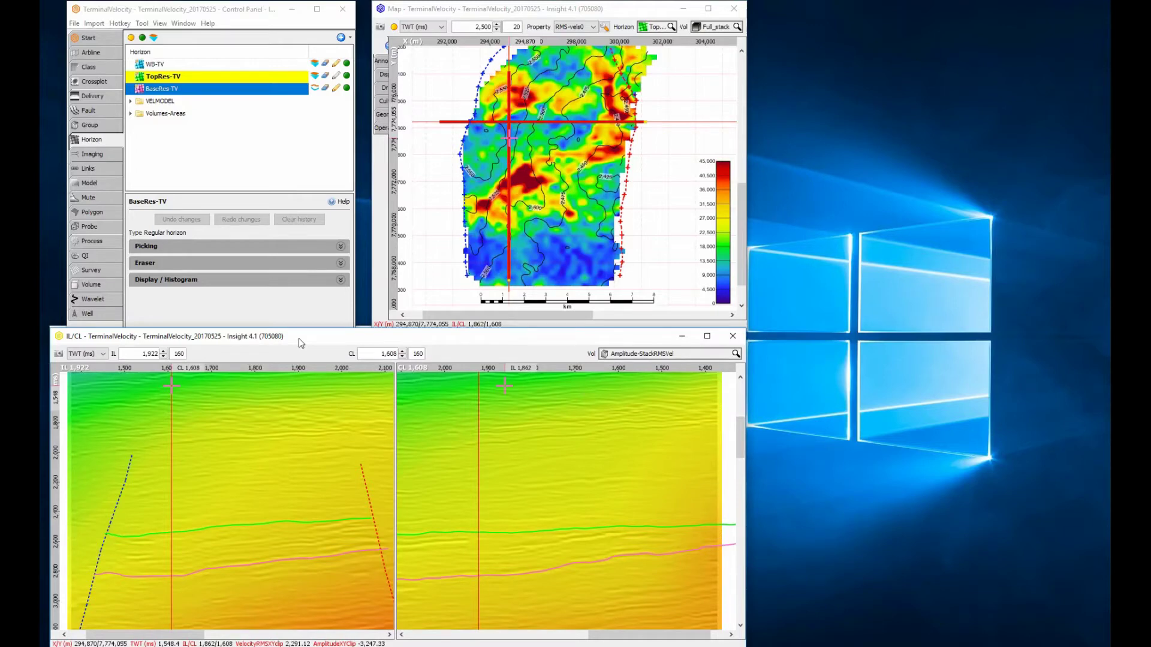
click(137, 356)
click(135, 352)
text(1,602)
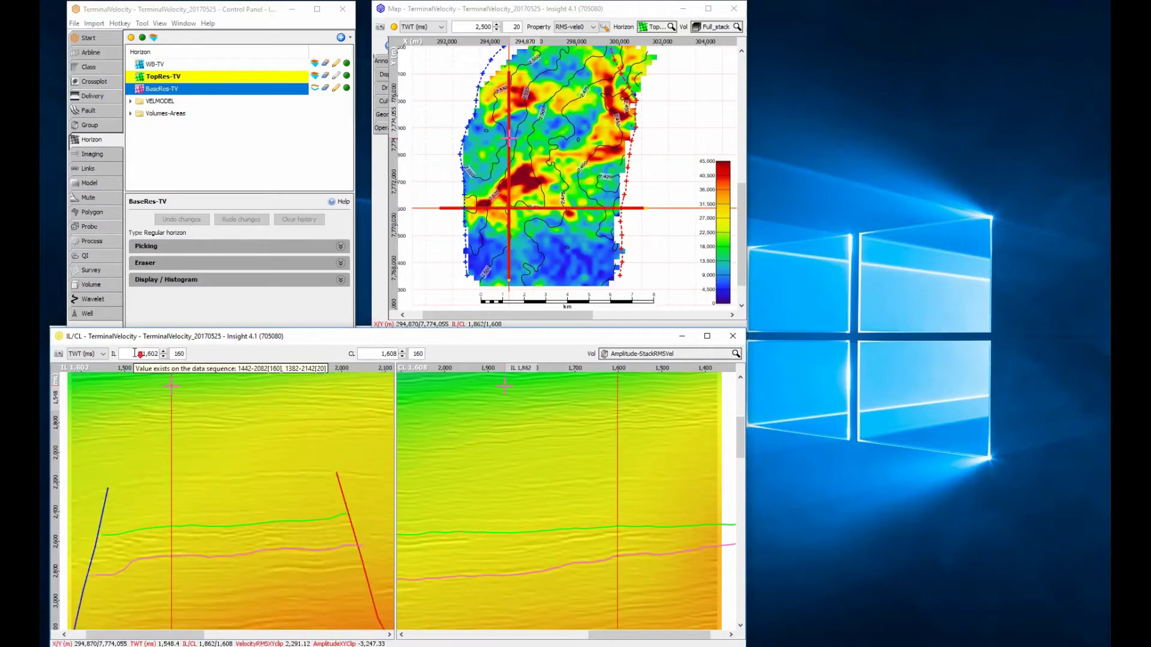
click(134, 353)
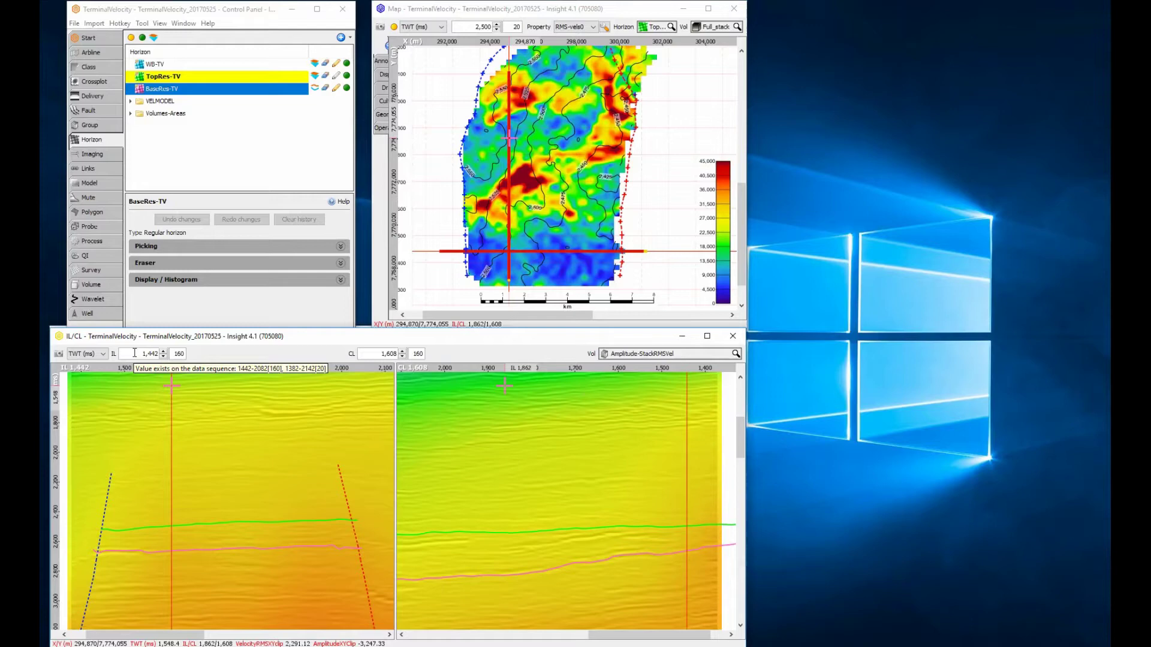
key(Up)
key(Up)
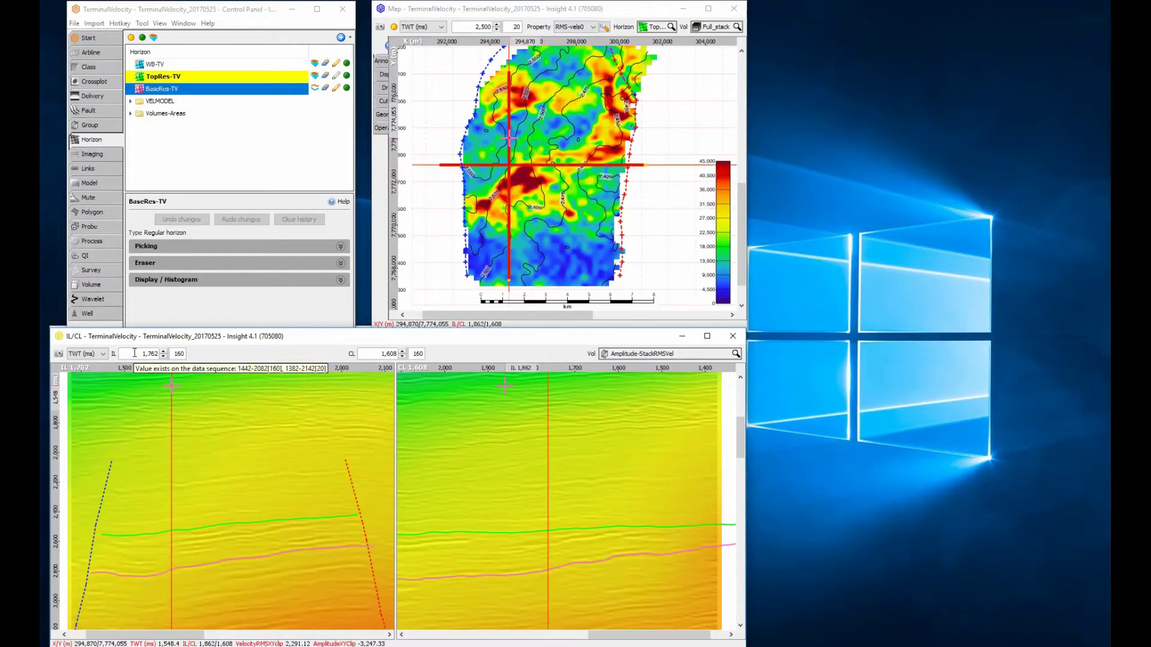
key(Up)
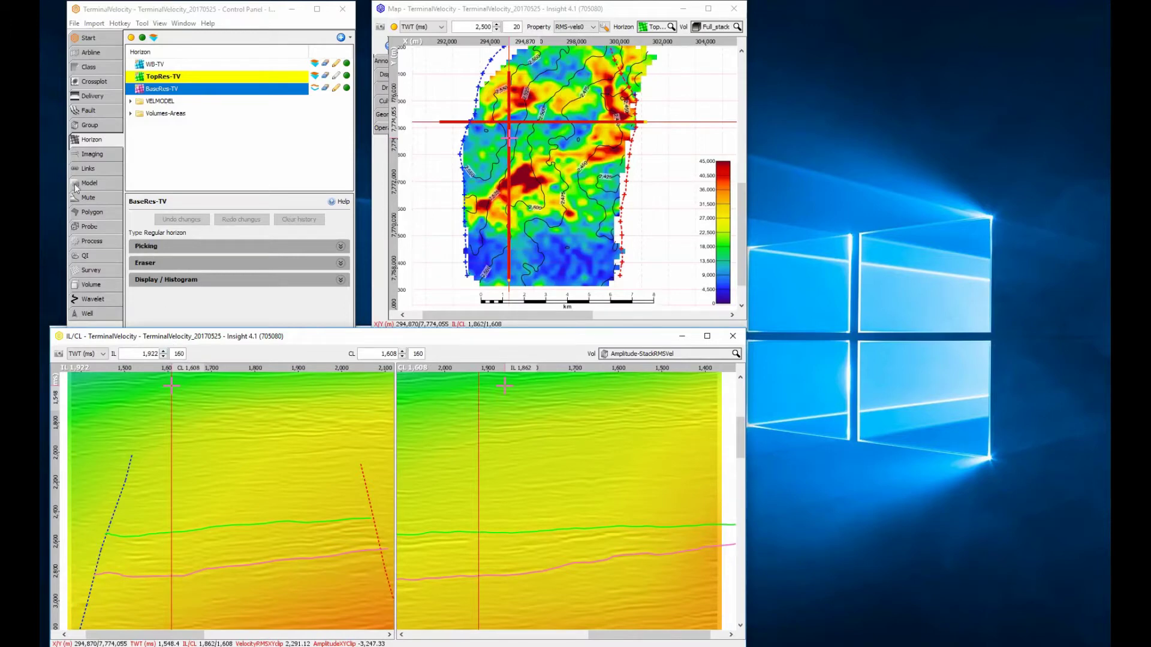
- Configure time/depth conversion to use TV-picking_160 picked velocity as RMS Velocity and close the dialog
click(76, 23)
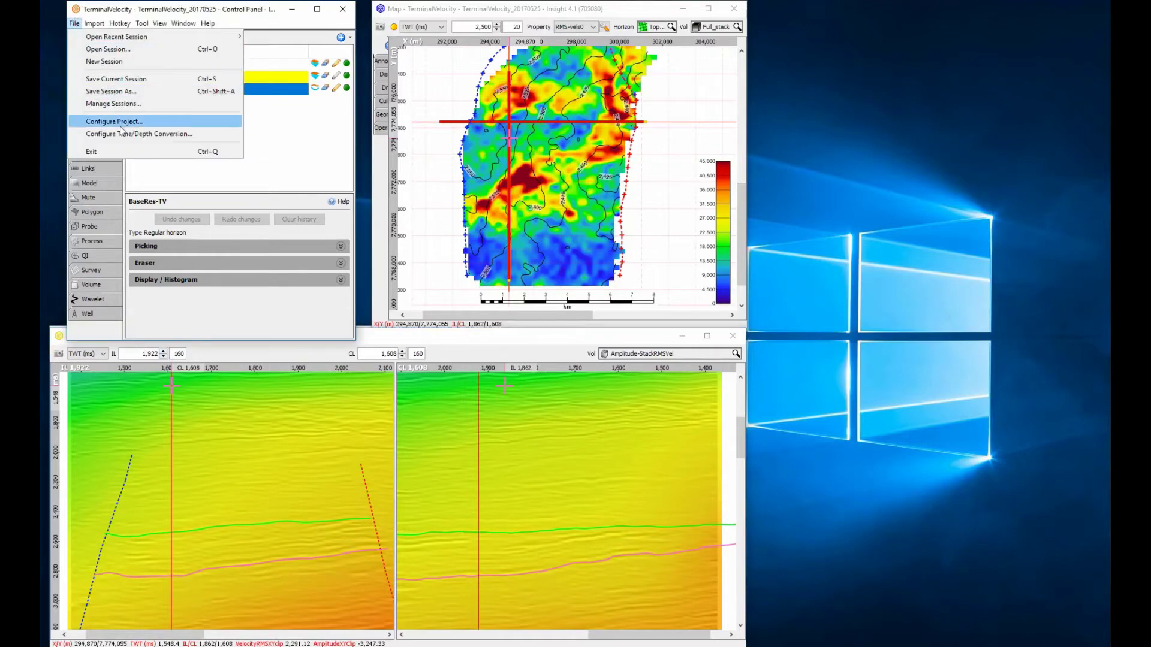
click(139, 134)
click(153, 120)
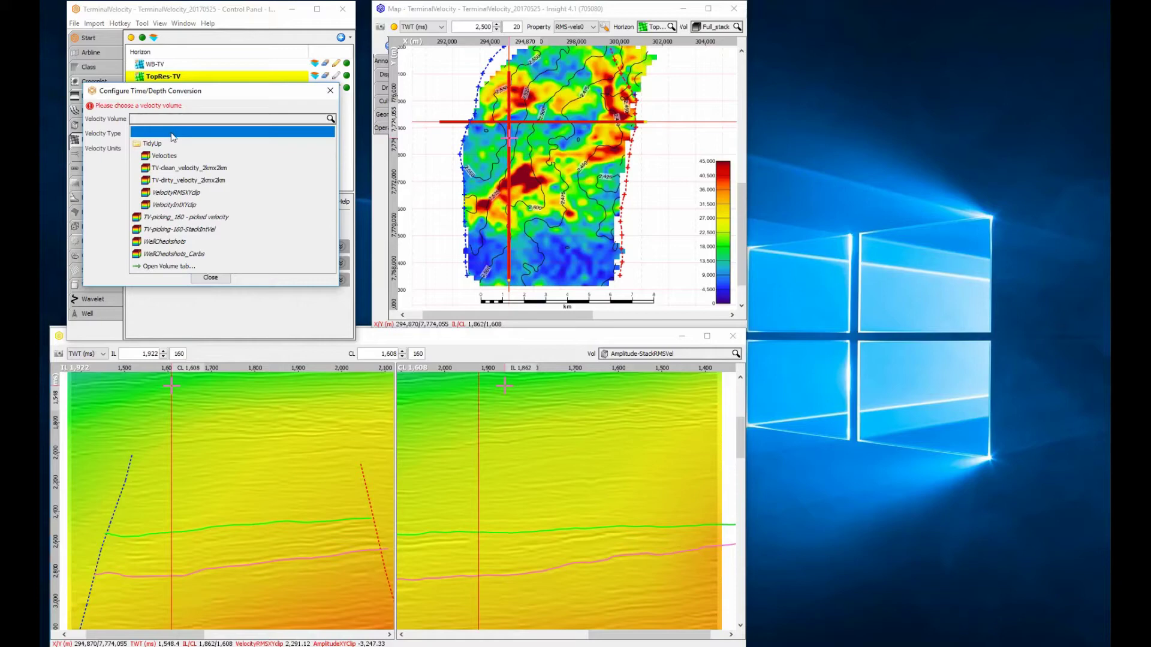
click(186, 217)
click(230, 126)
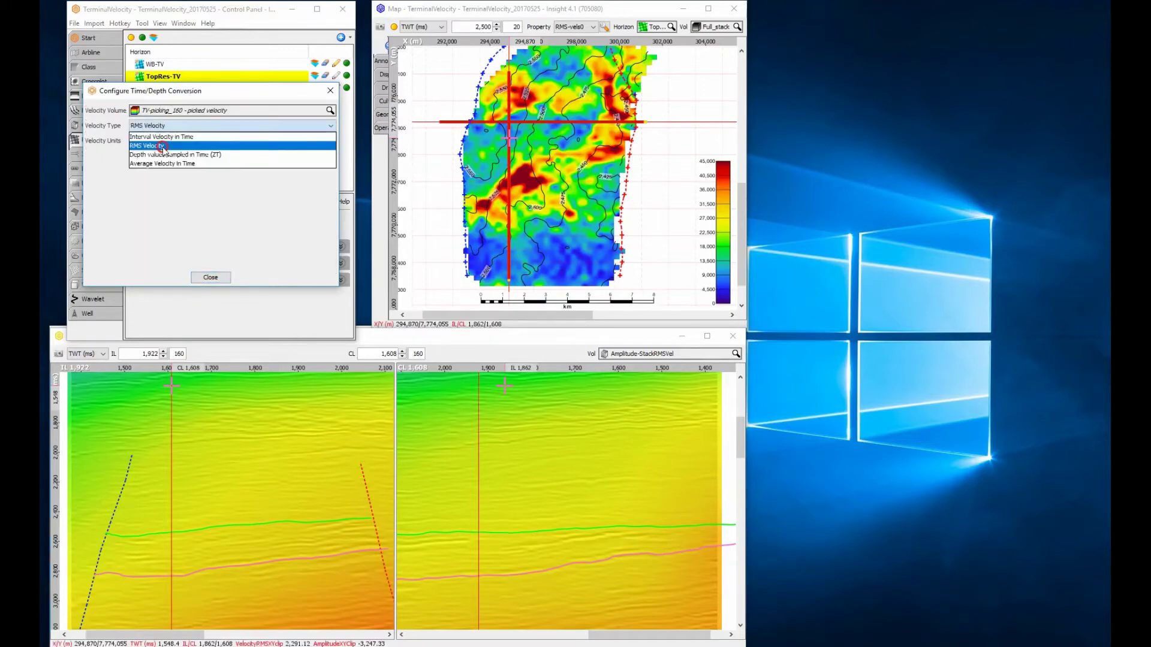
click(162, 149)
click(209, 277)
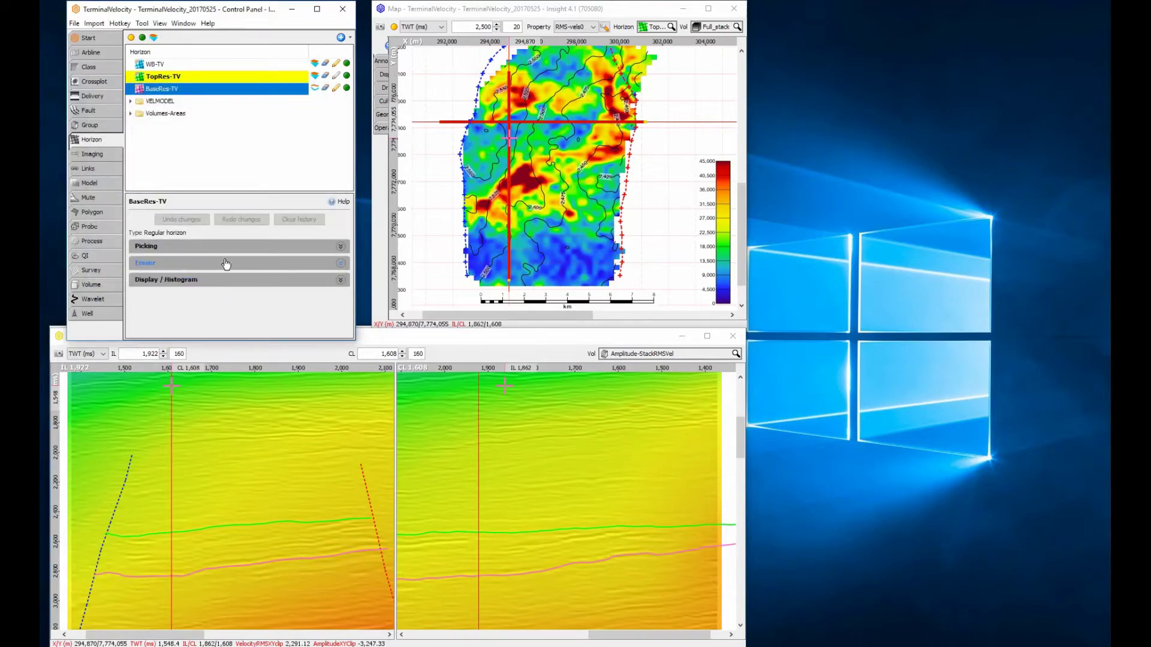
- Draw contours from the selected TopRes-TV map horizon in the map display settings
click(381, 79)
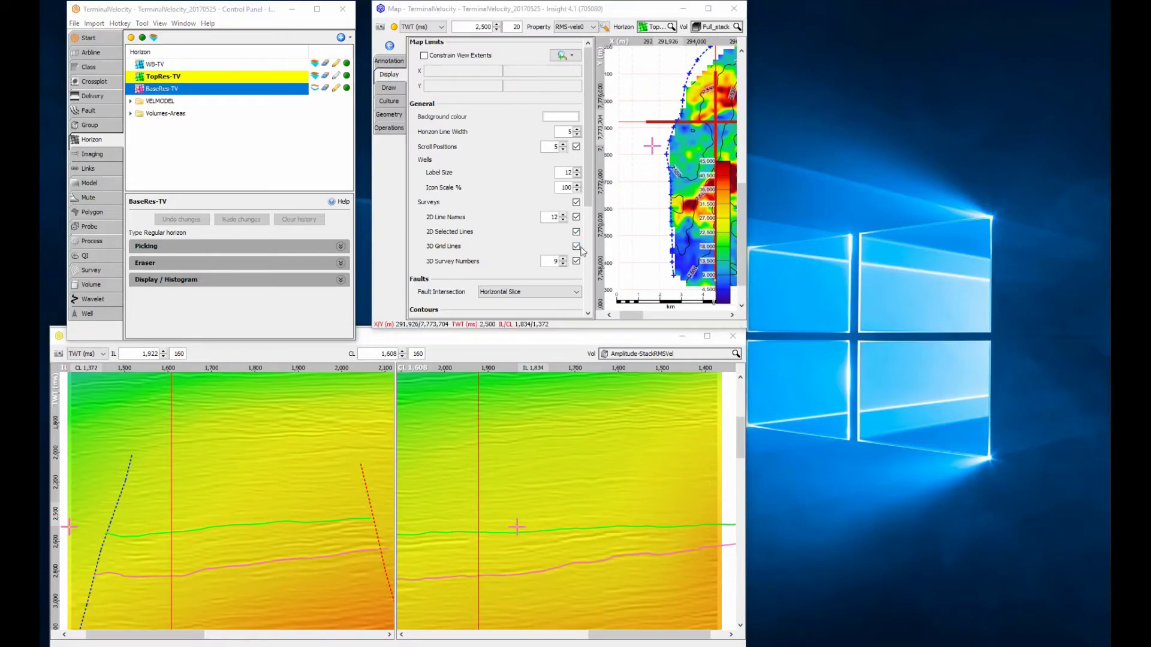
scroll(570, 234, down, 3)
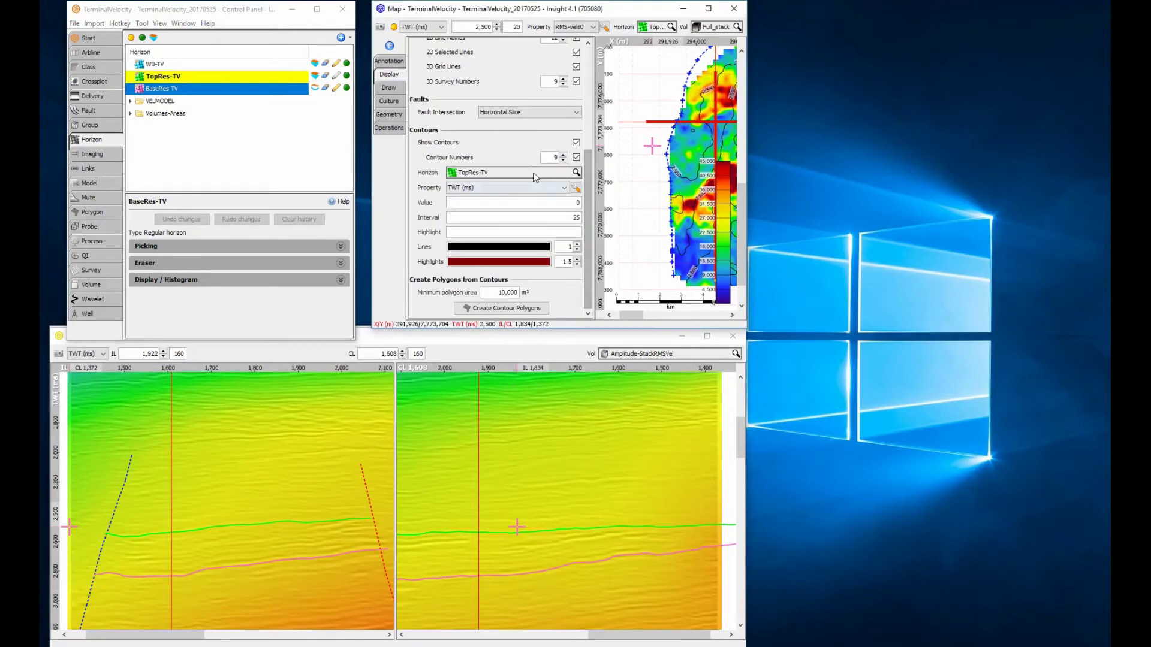
click(565, 173)
click(486, 186)
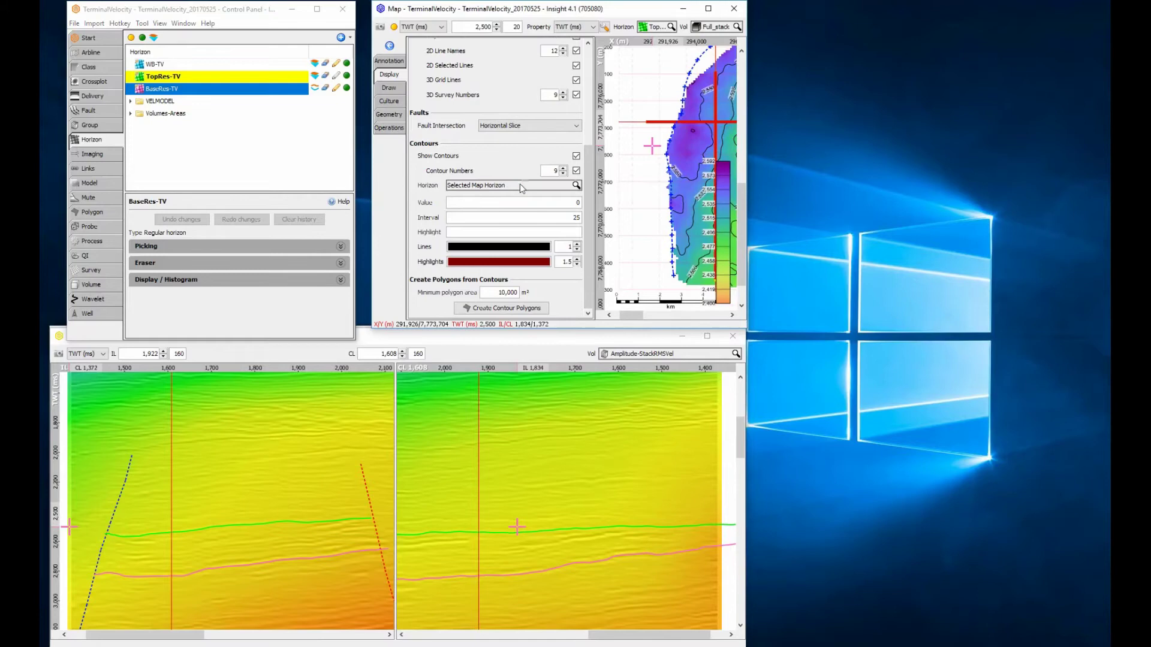
click(389, 74)
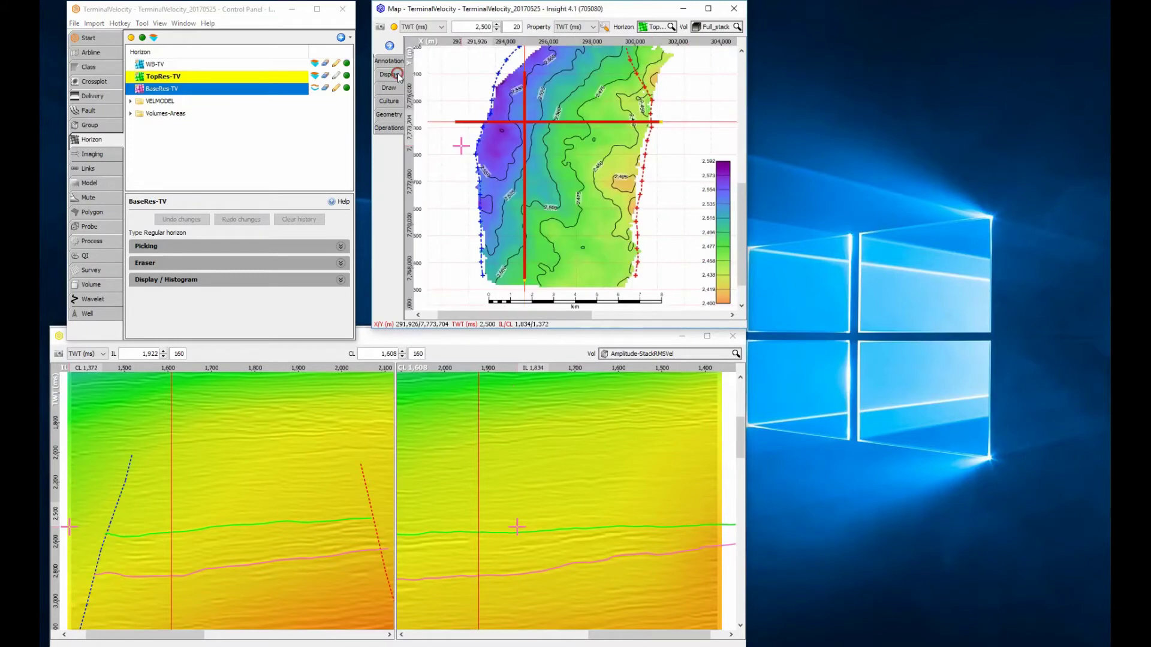
- Colour the map by TVDSS depth from vels1, back to TWT, then by TVDSS depth again
click(576, 27)
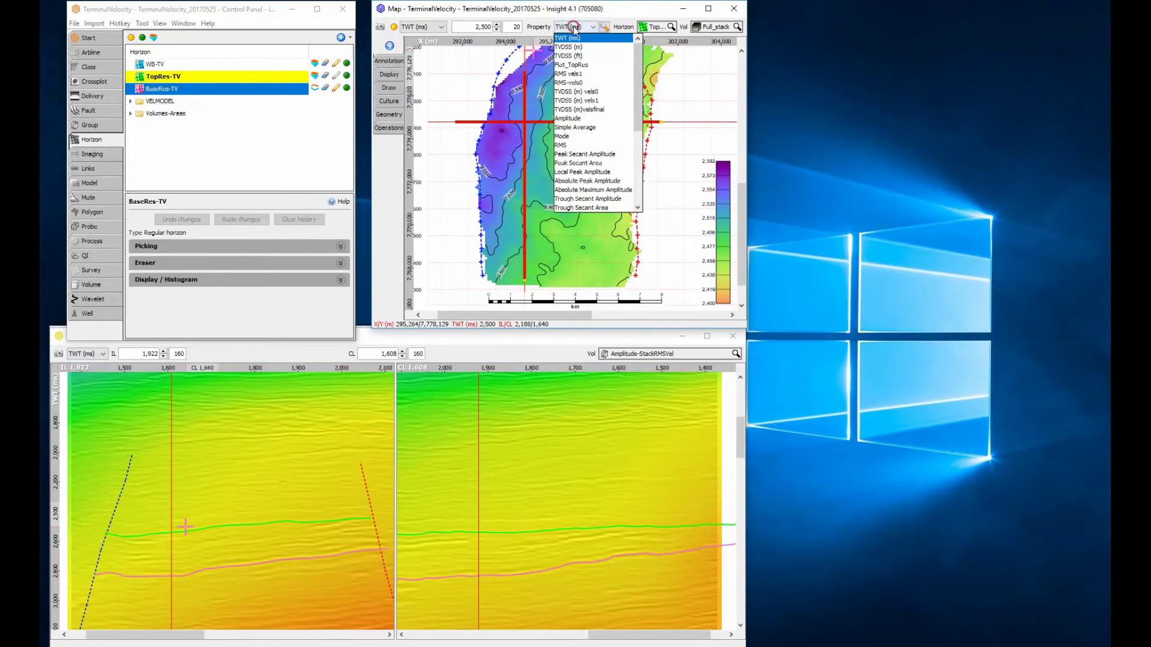
click(585, 100)
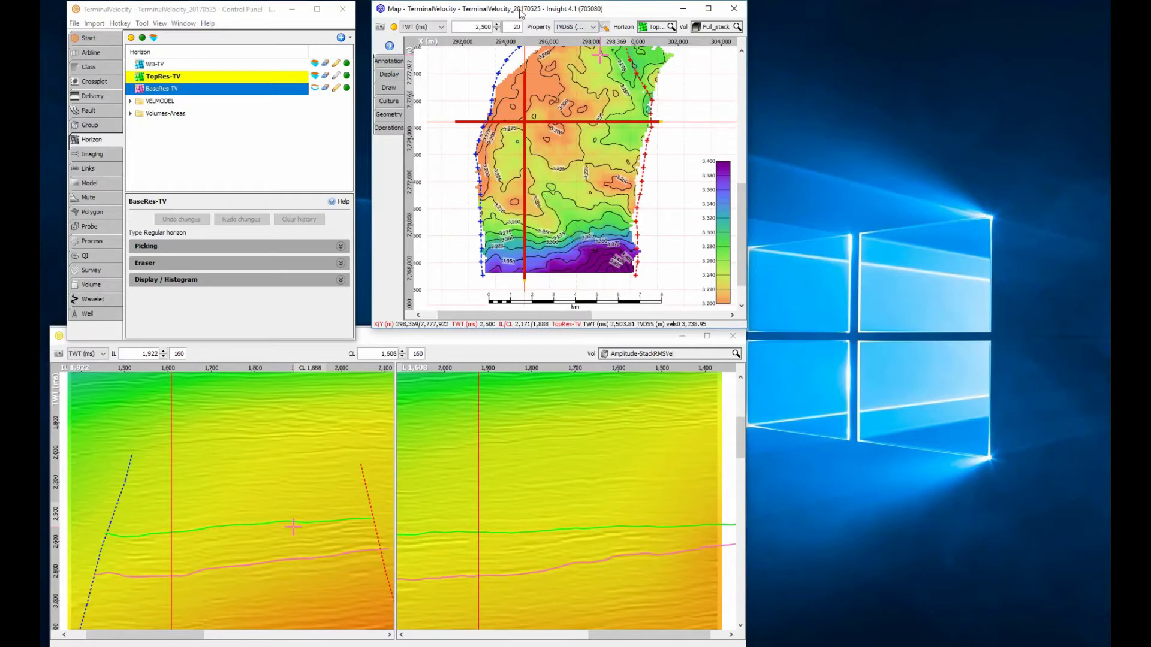
click(574, 26)
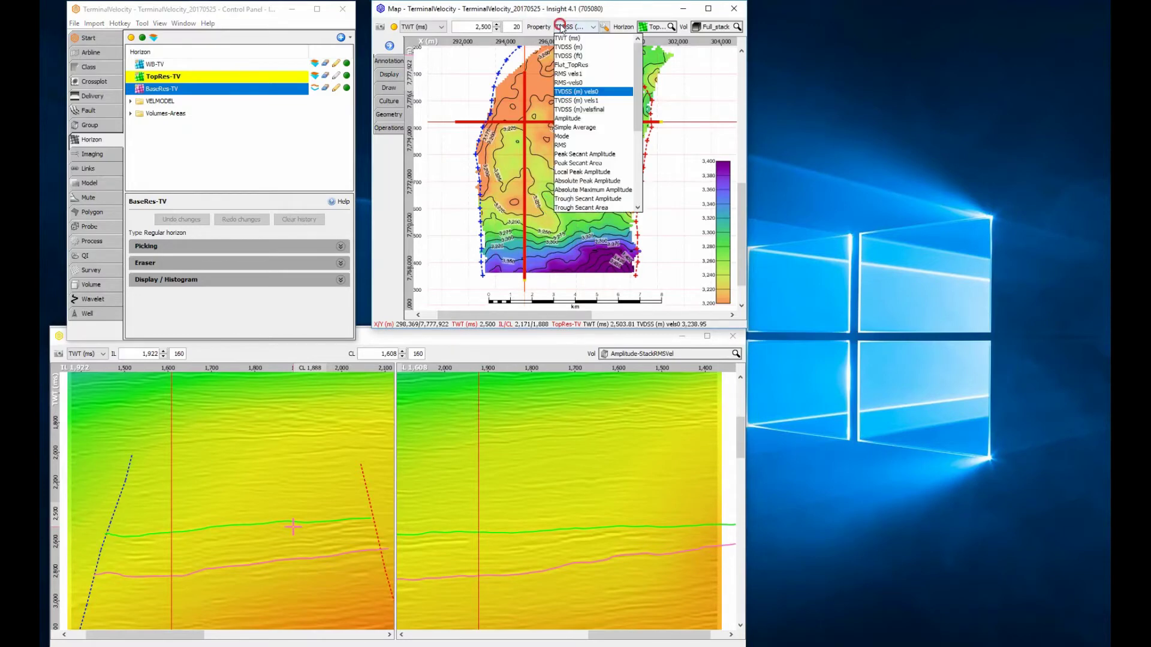
click(568, 37)
click(571, 27)
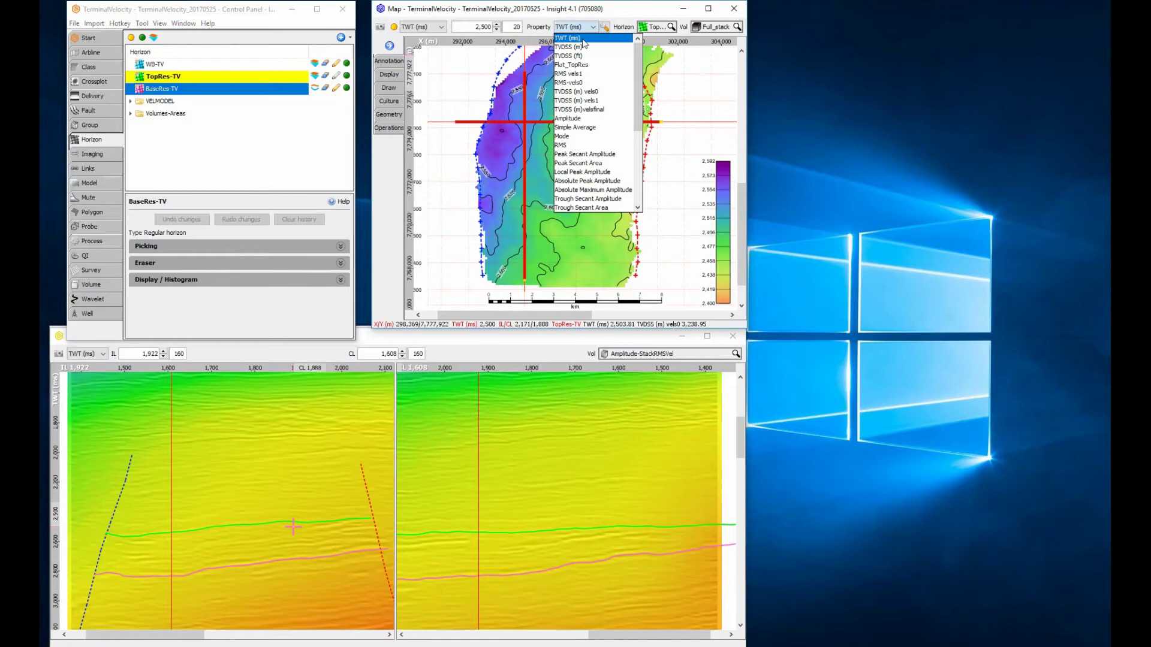
click(590, 91)
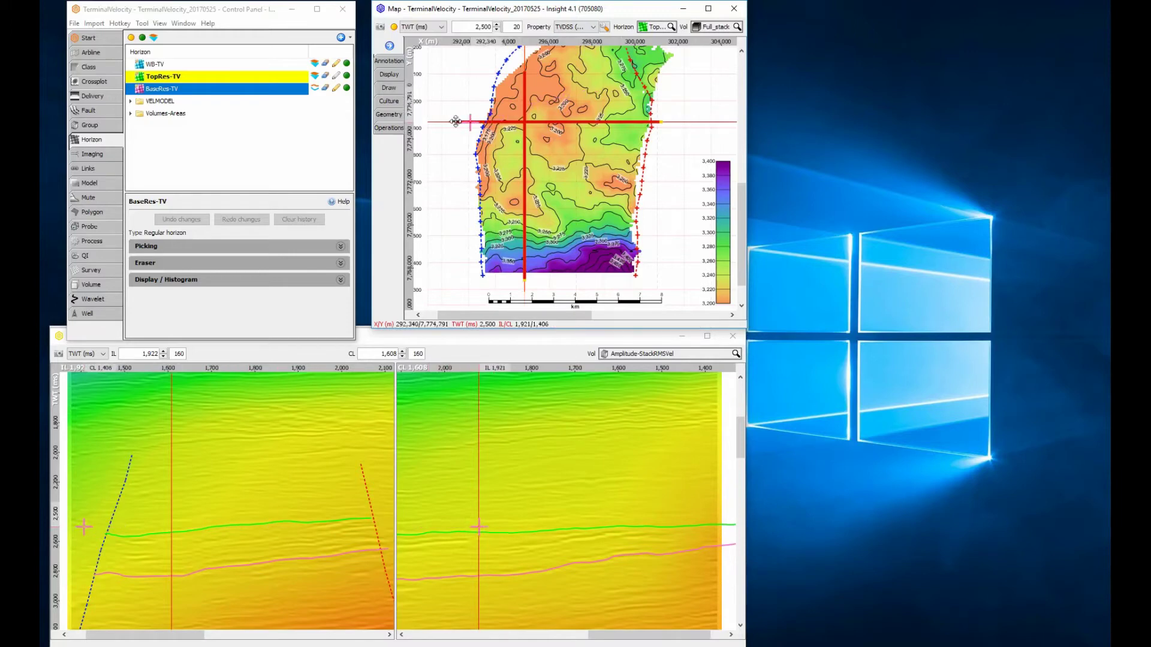
- Hide the map contours and colour the TopRes-TV horizon by RMS amplitude
click(389, 75)
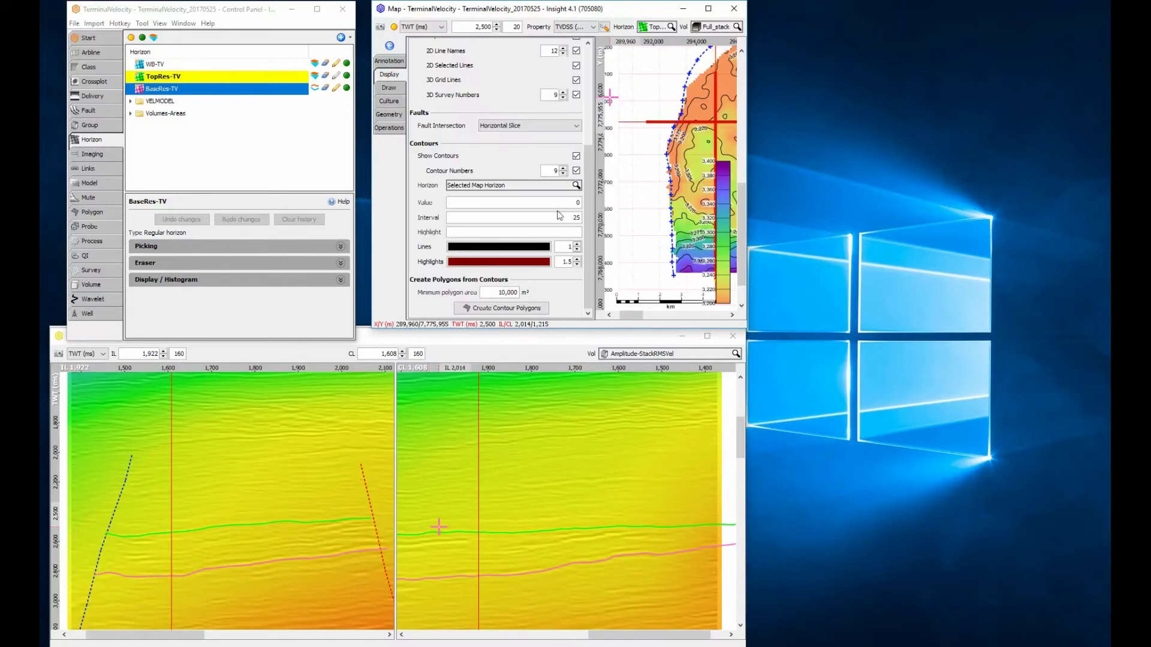
click(576, 157)
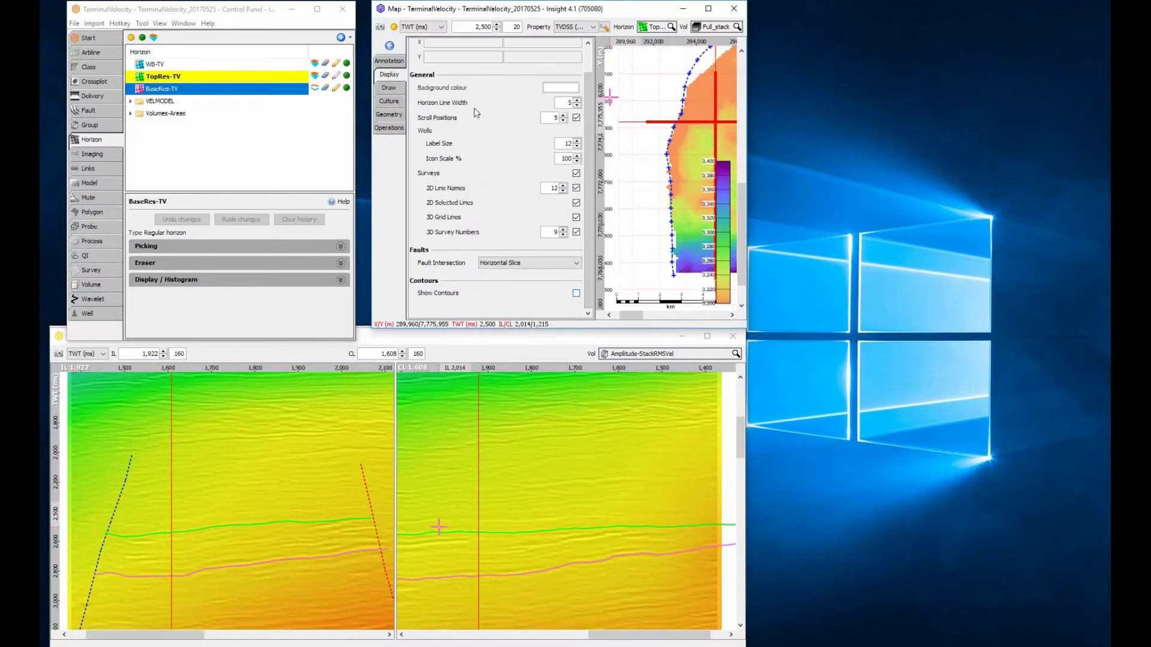
click(389, 74)
click(575, 26)
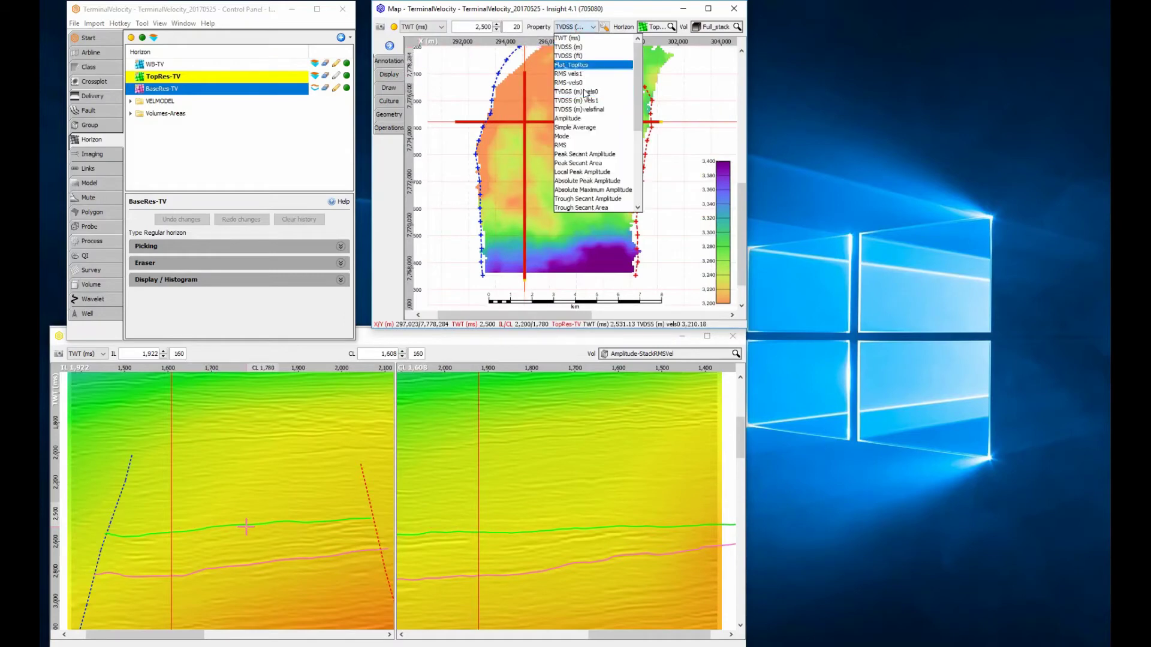
click(577, 144)
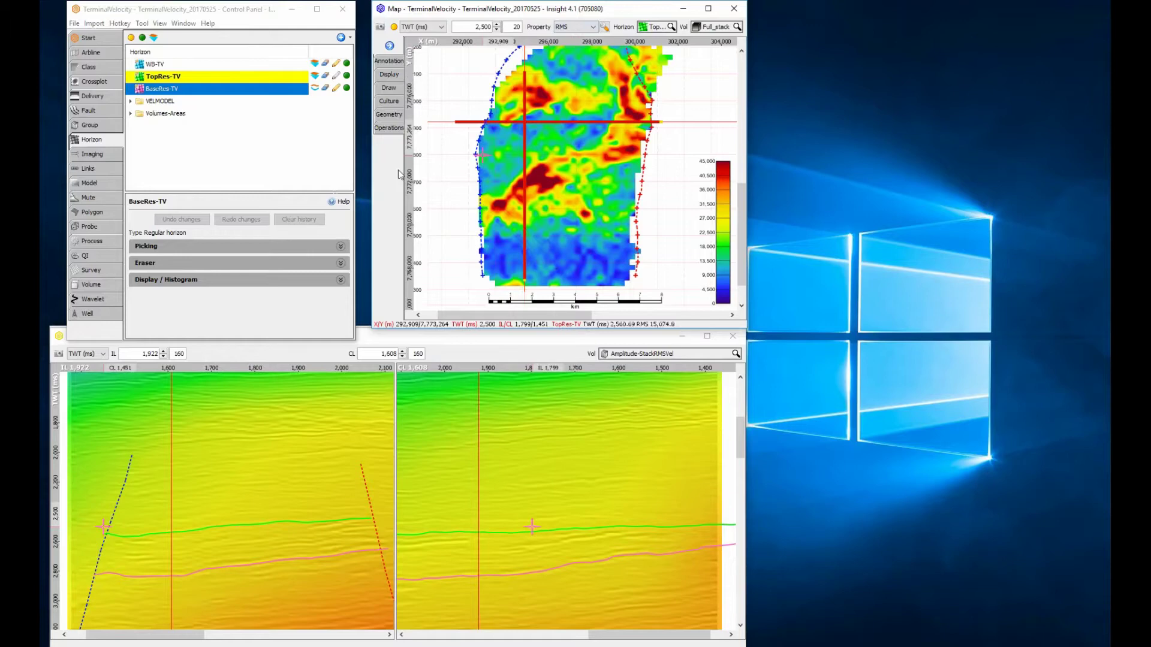
- Review the TV-picking-160-StackIntVel process, keeping RMS input and interval velocity in time output
click(102, 243)
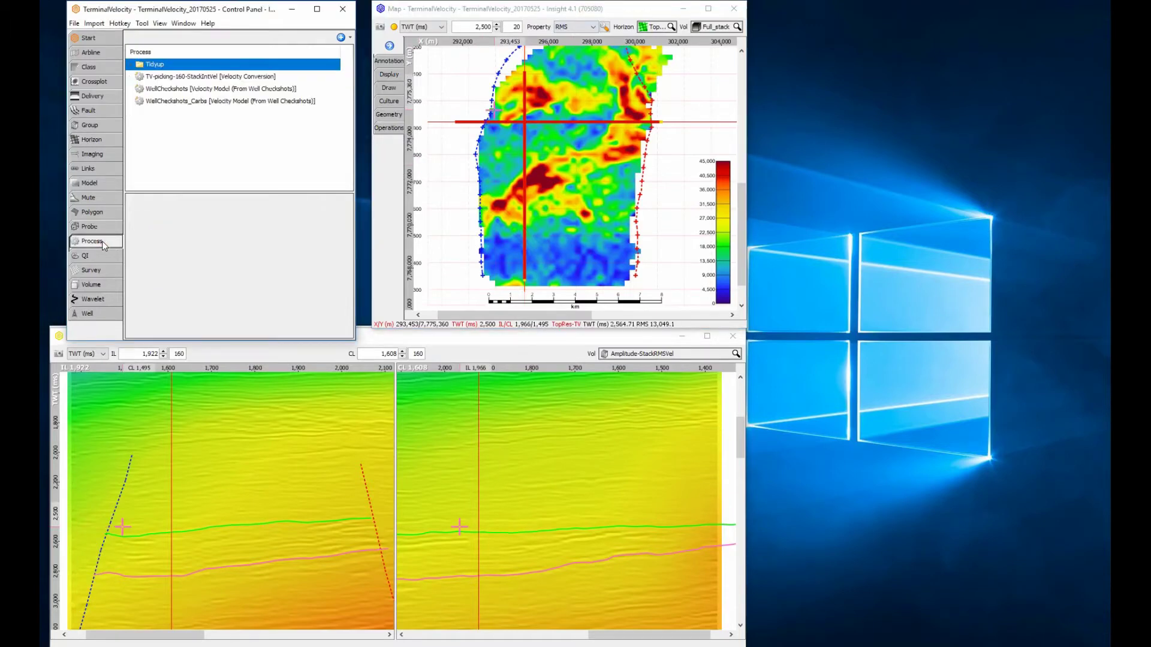
click(186, 77)
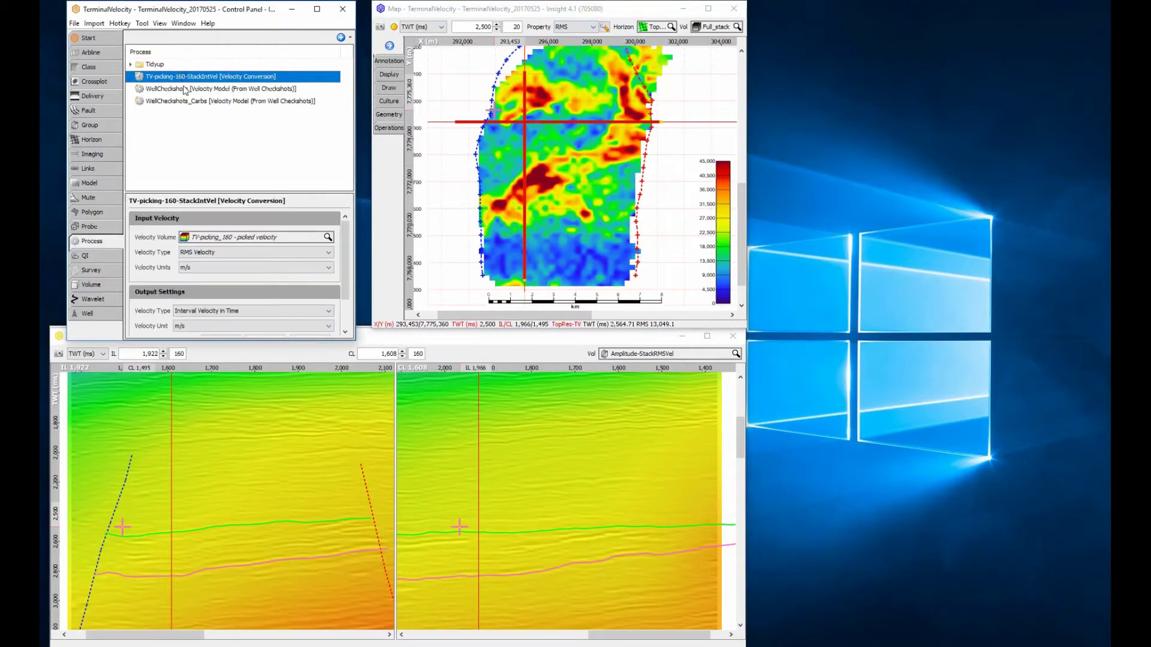
click(205, 253)
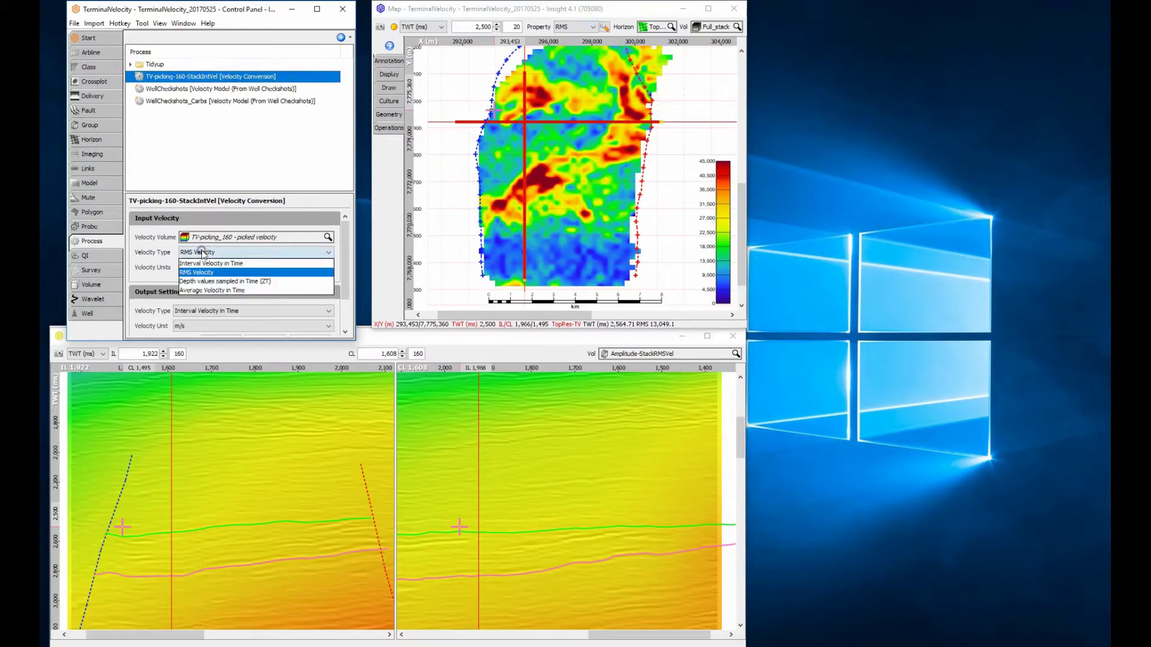
click(190, 310)
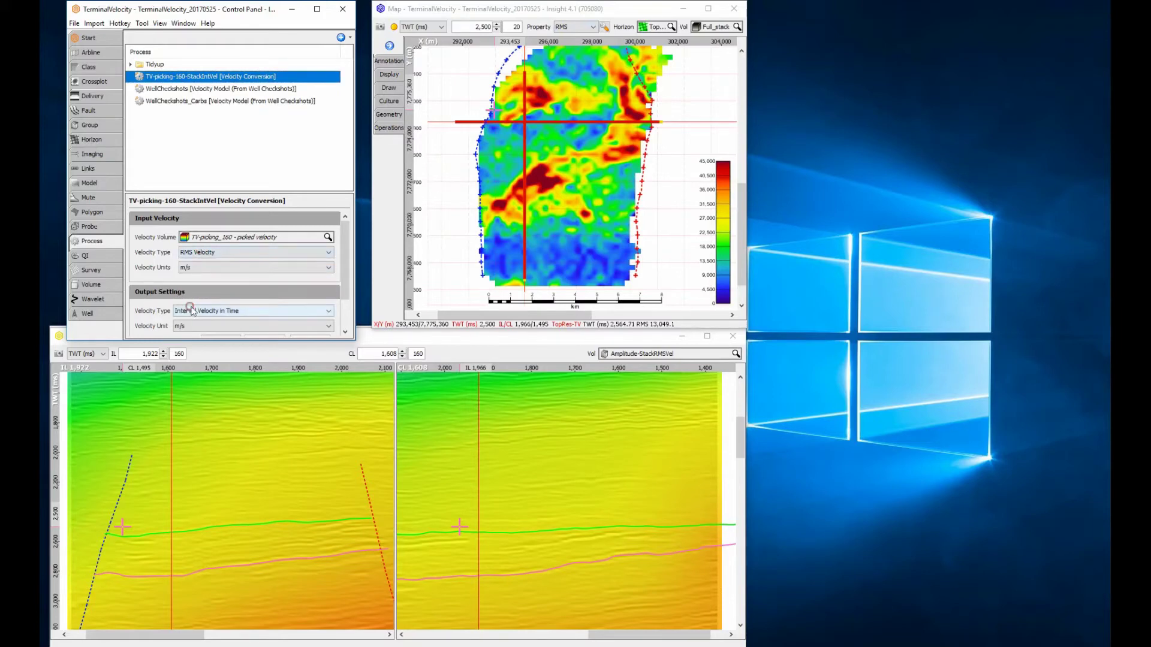
click(205, 322)
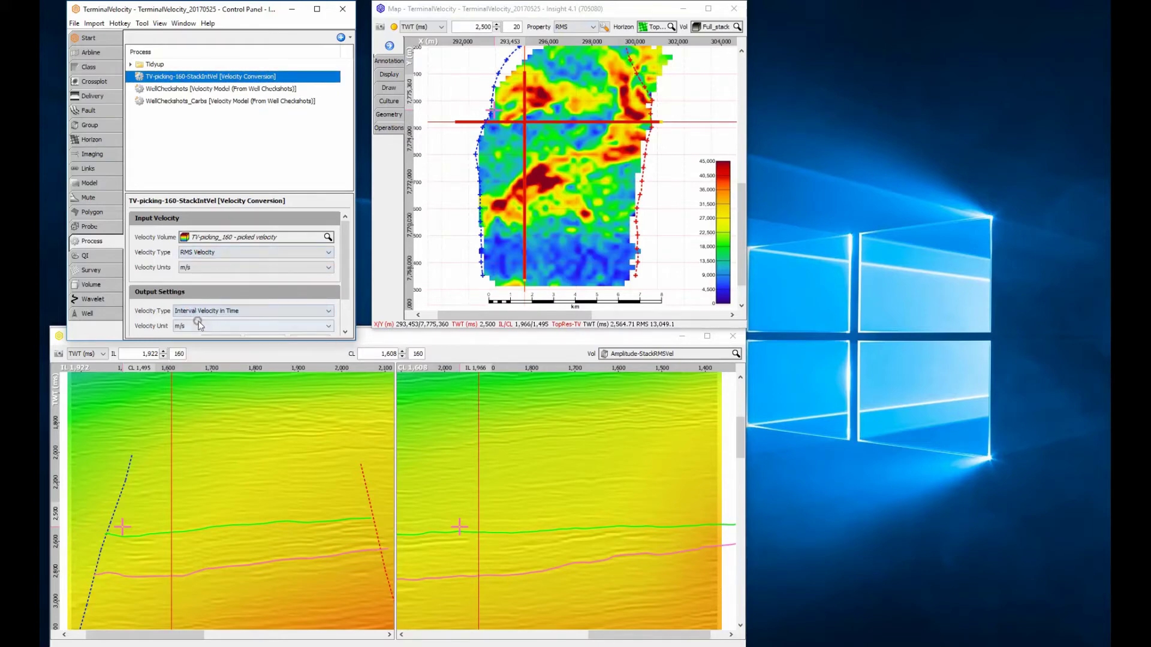
- Display the Amplitude-StackIntVel volume in the sections
click(619, 353)
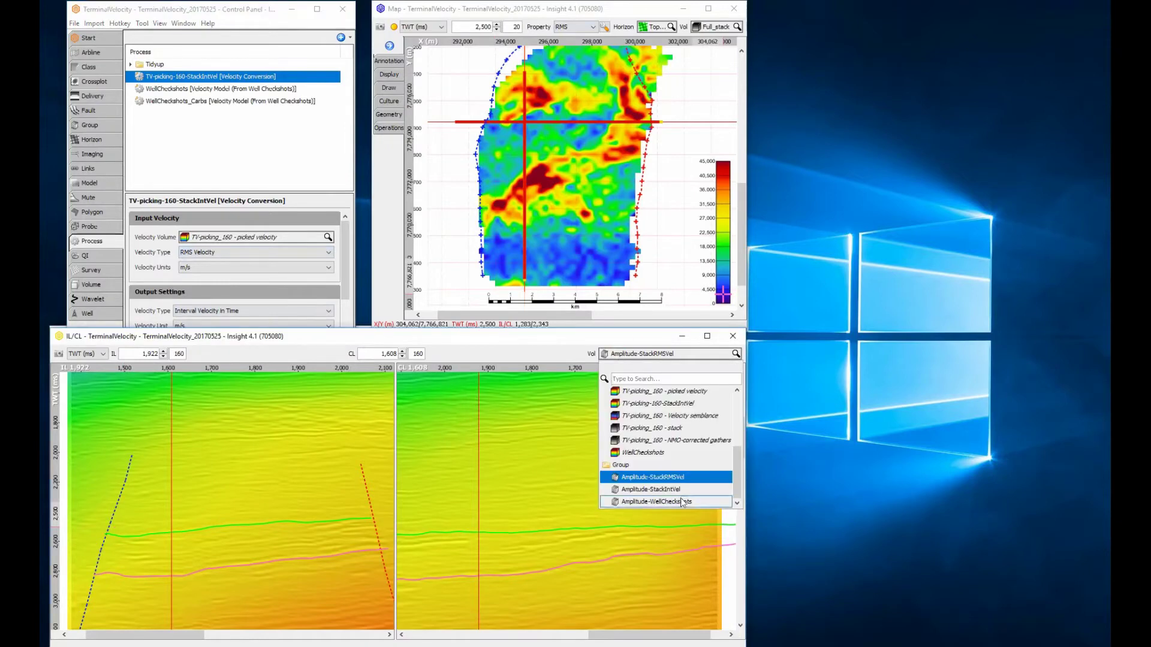
click(665, 488)
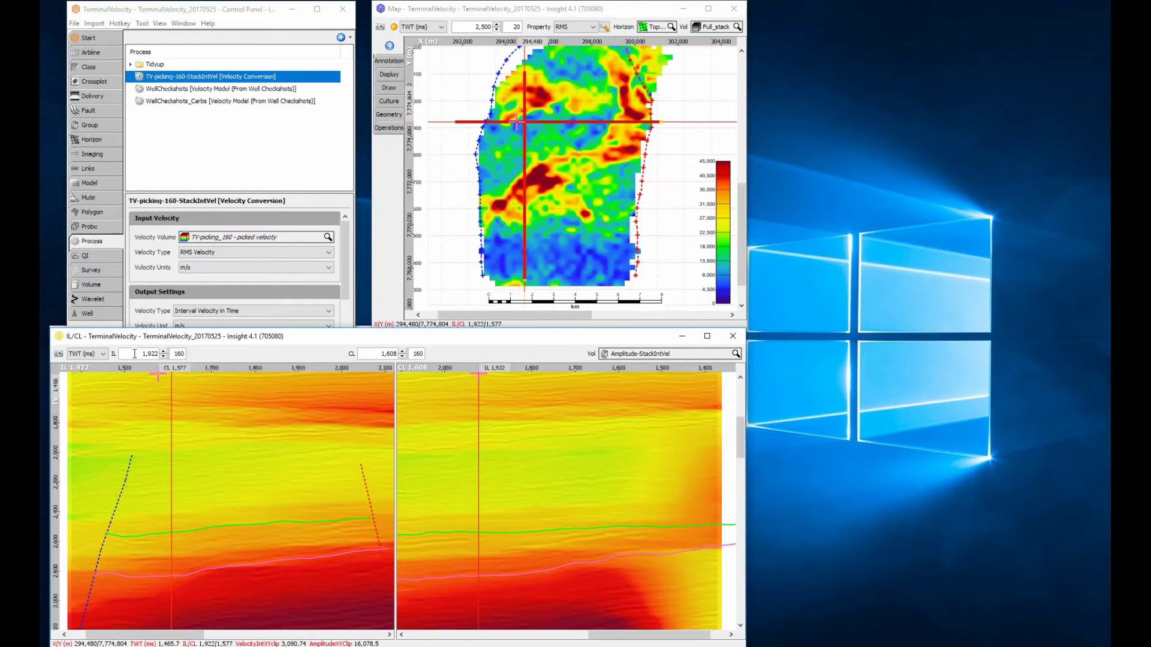
mouse_move(147, 353)
scroll(135, 354, down, 1)
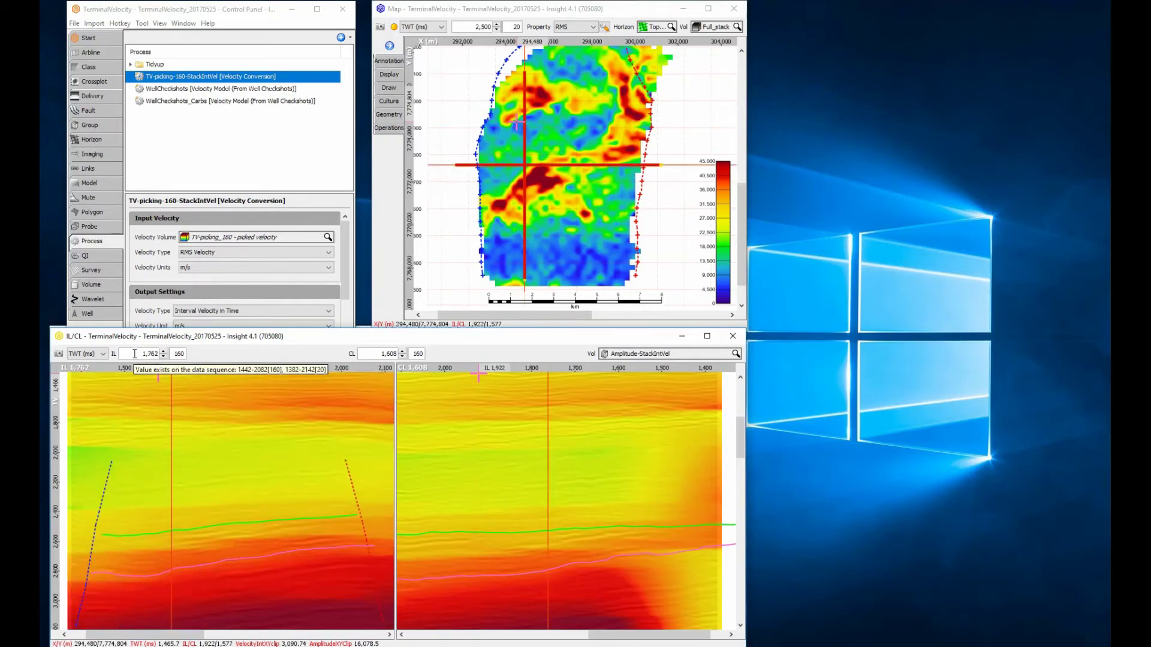
scroll(135, 354, down, 1)
scroll(135, 354, down, 1)
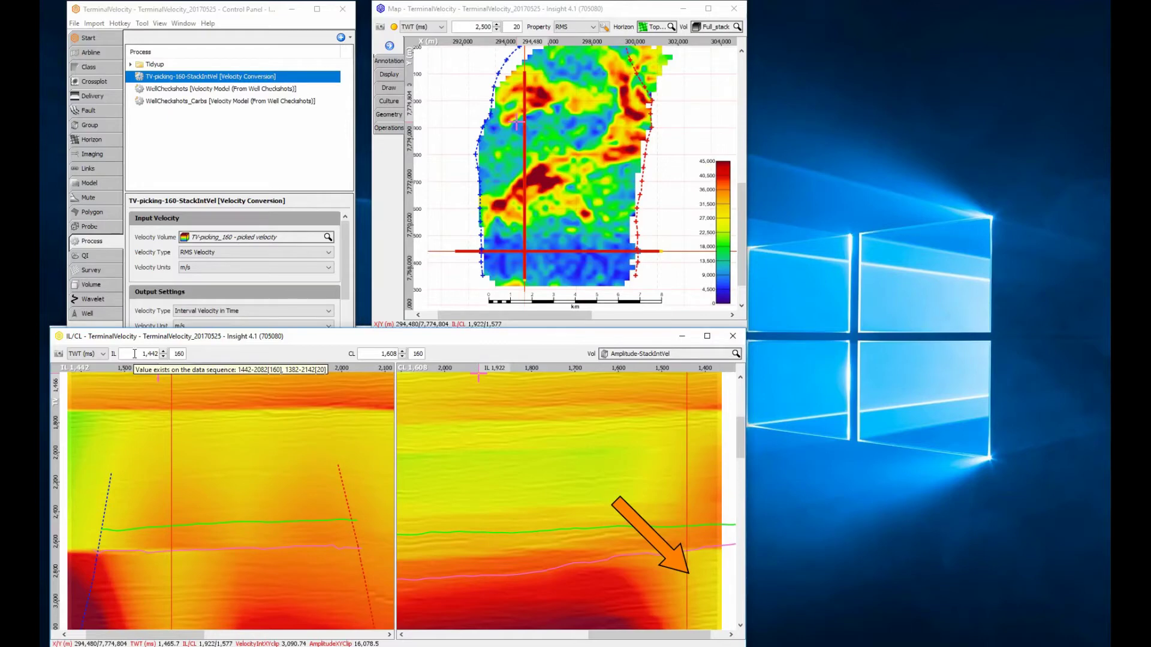
scroll(135, 353, up, 1)
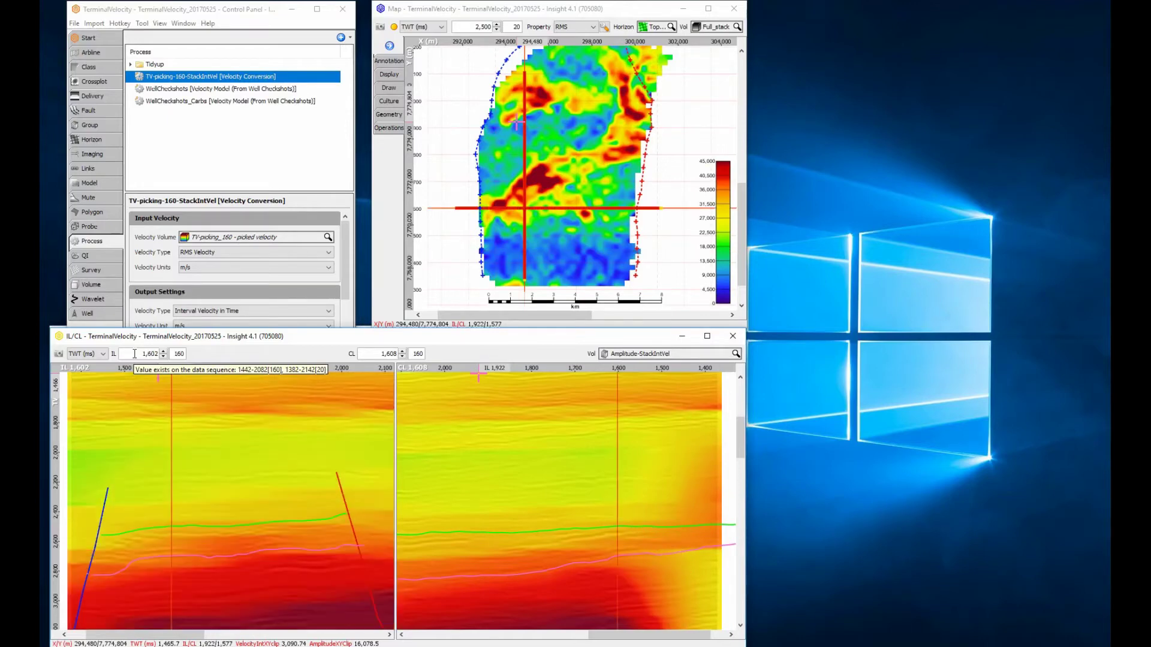
scroll(136, 353, up, 1)
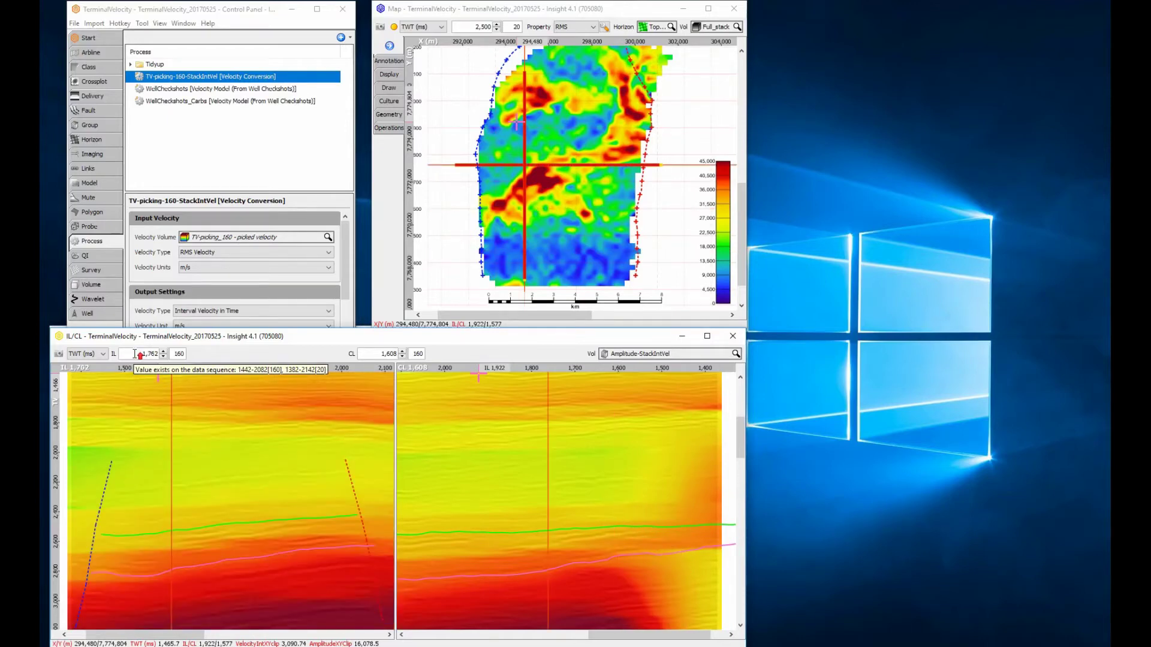
scroll(135, 353, up, 1)
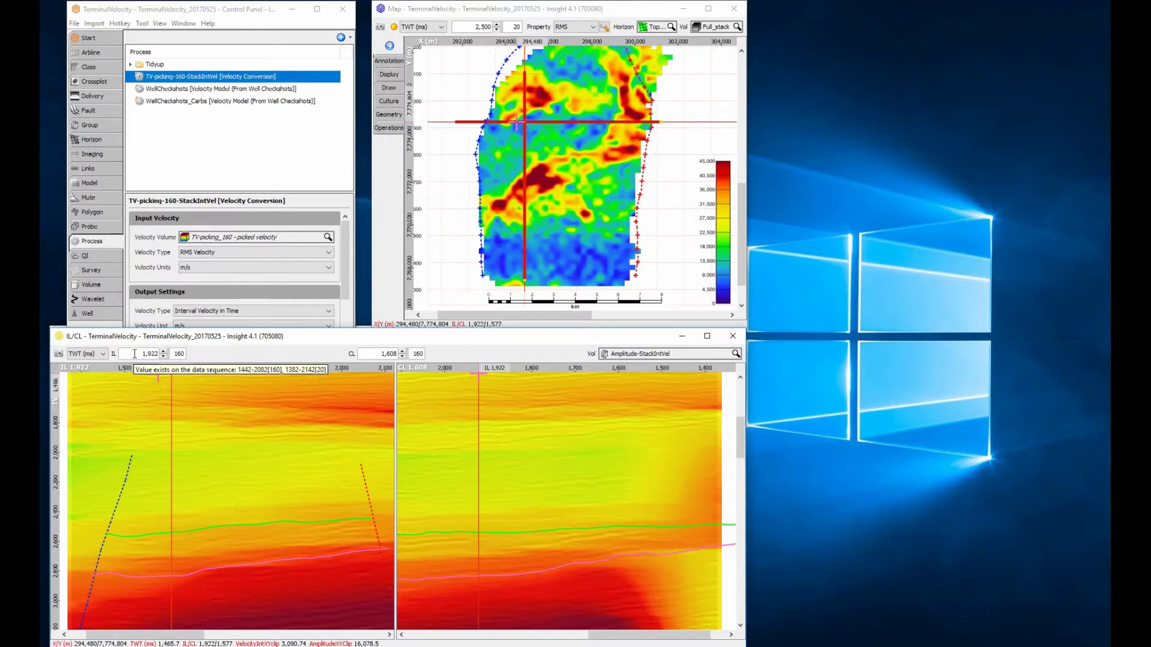
- Launch velocity picking for TV-picking_160 and show its picks on the sections and map
click(143, 24)
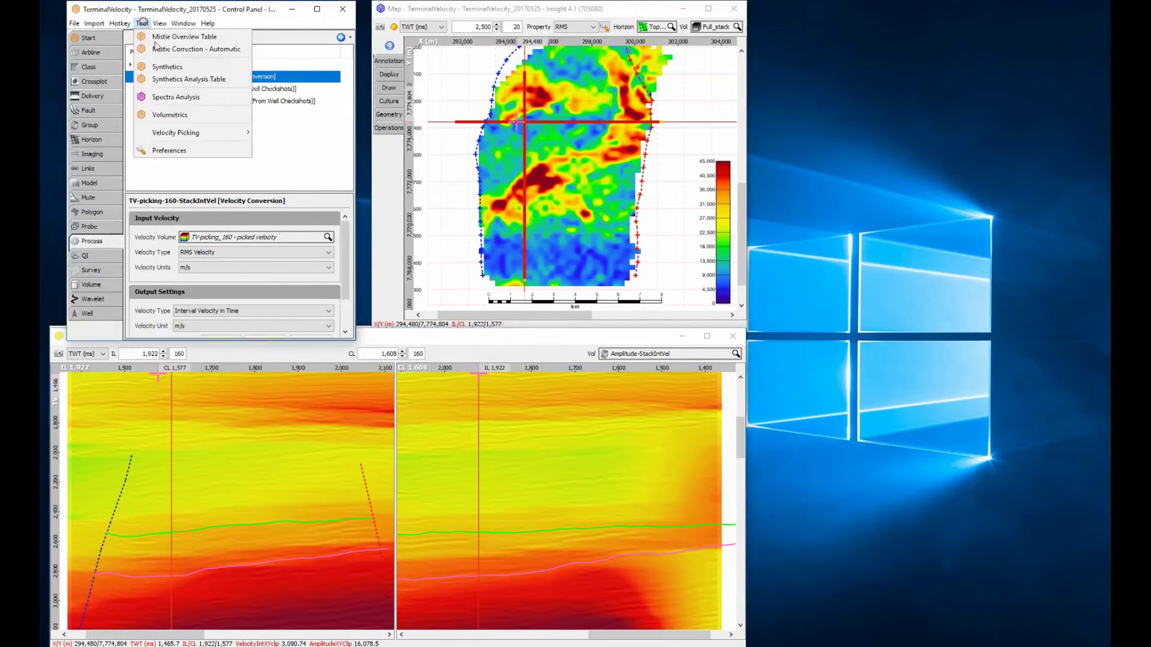
mouse_move(177, 132)
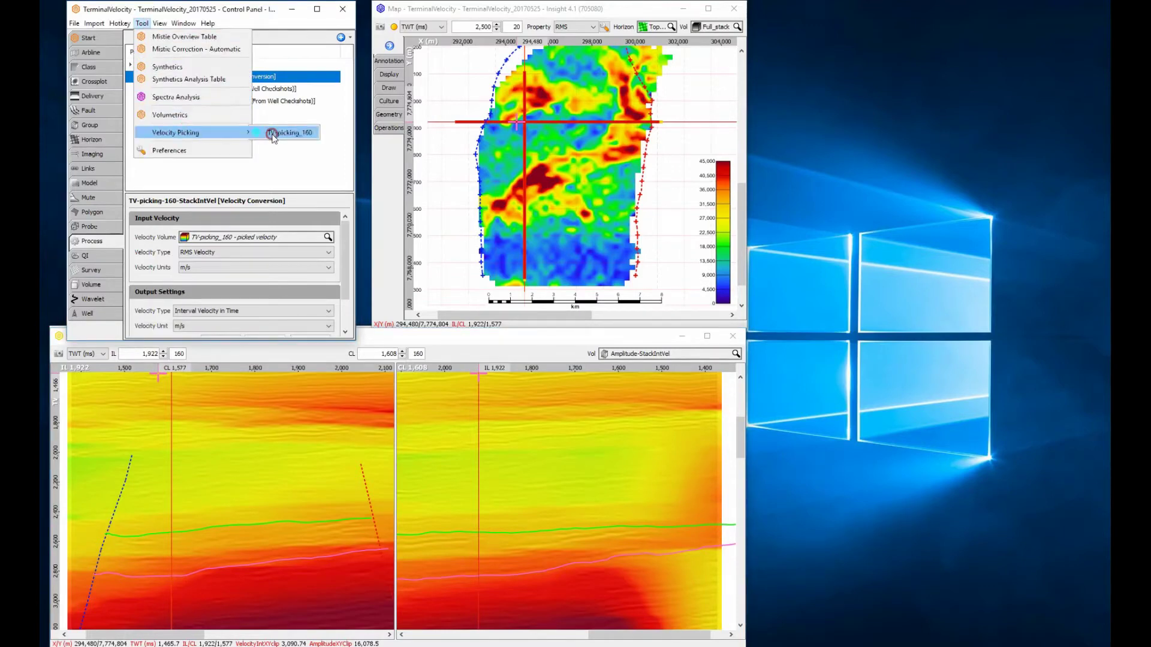
click(288, 132)
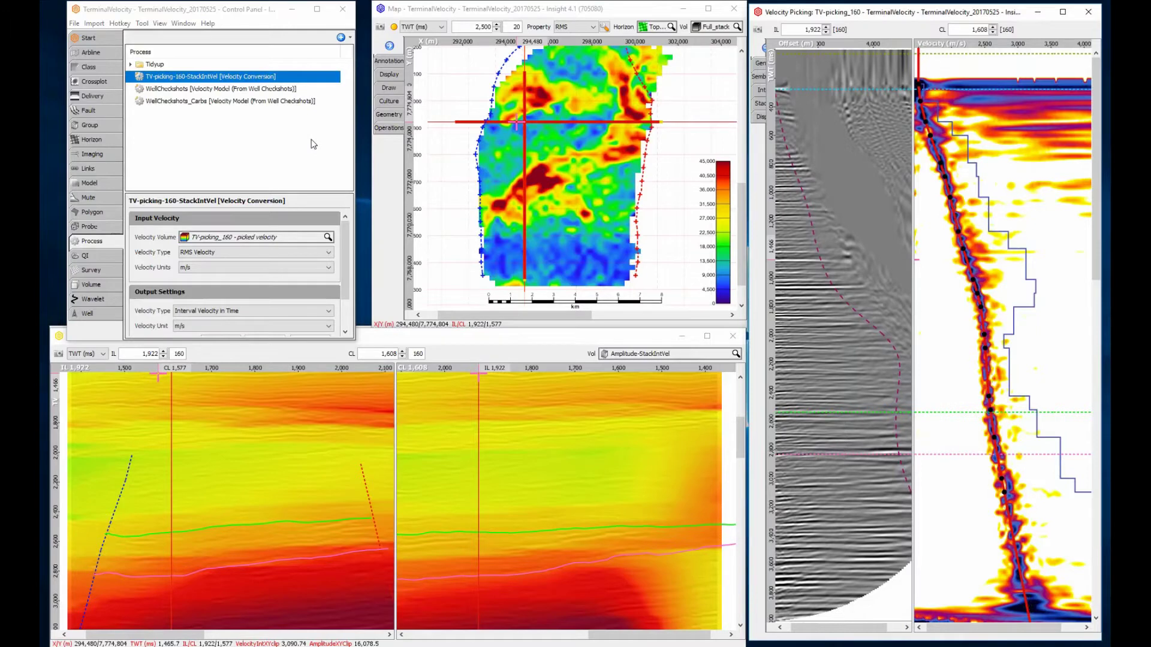
click(763, 119)
click(857, 112)
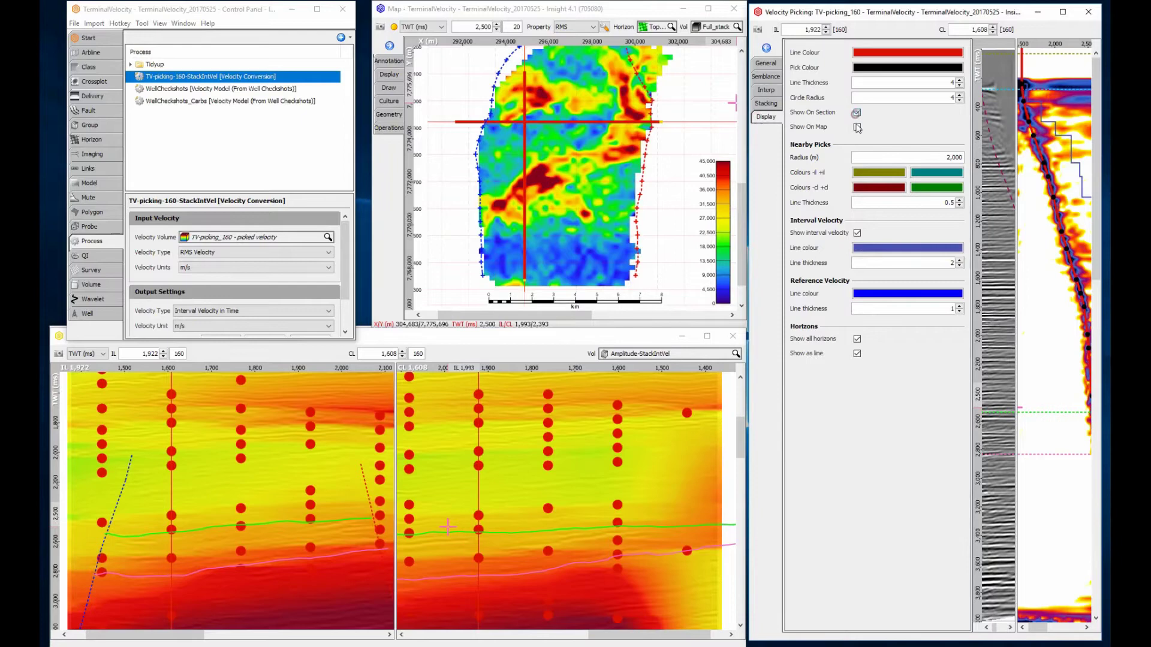
click(764, 117)
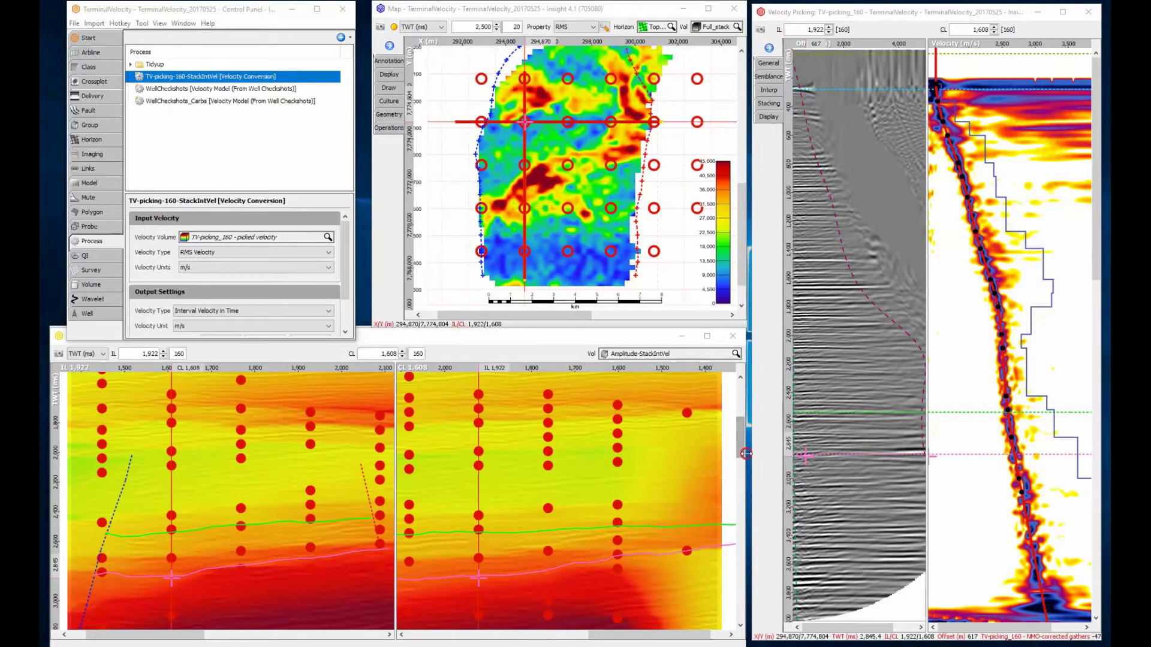
- Arrange the section windows side by side and collapse the crossline panel
drag(745, 455, 386, 456)
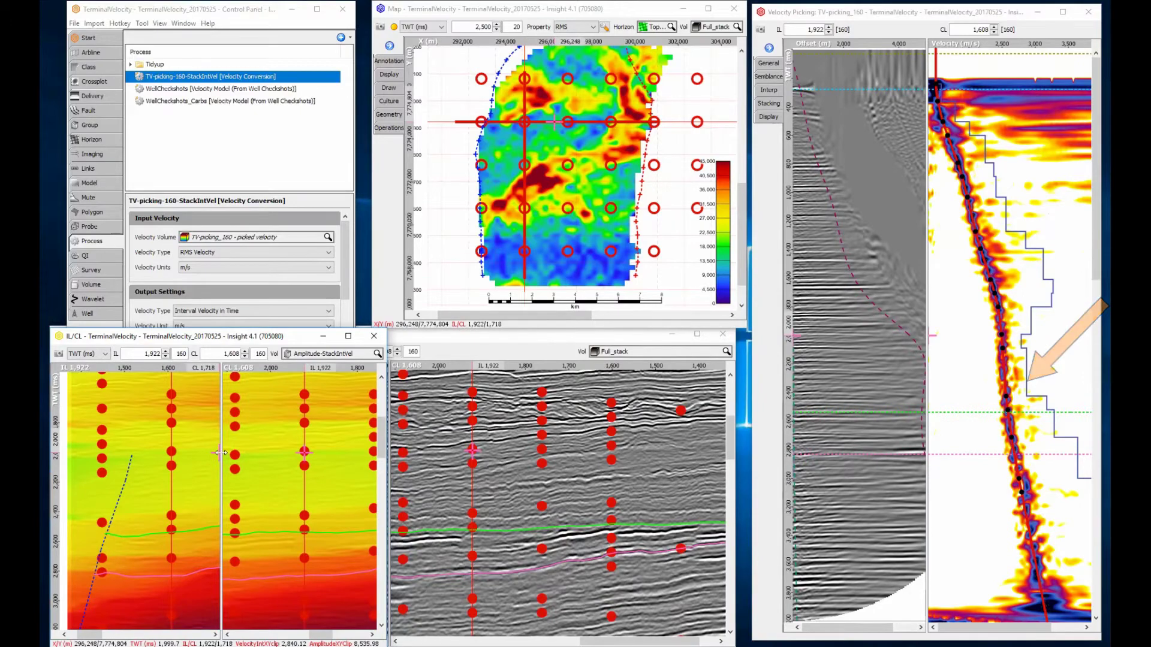
drag(220, 455, 375, 460)
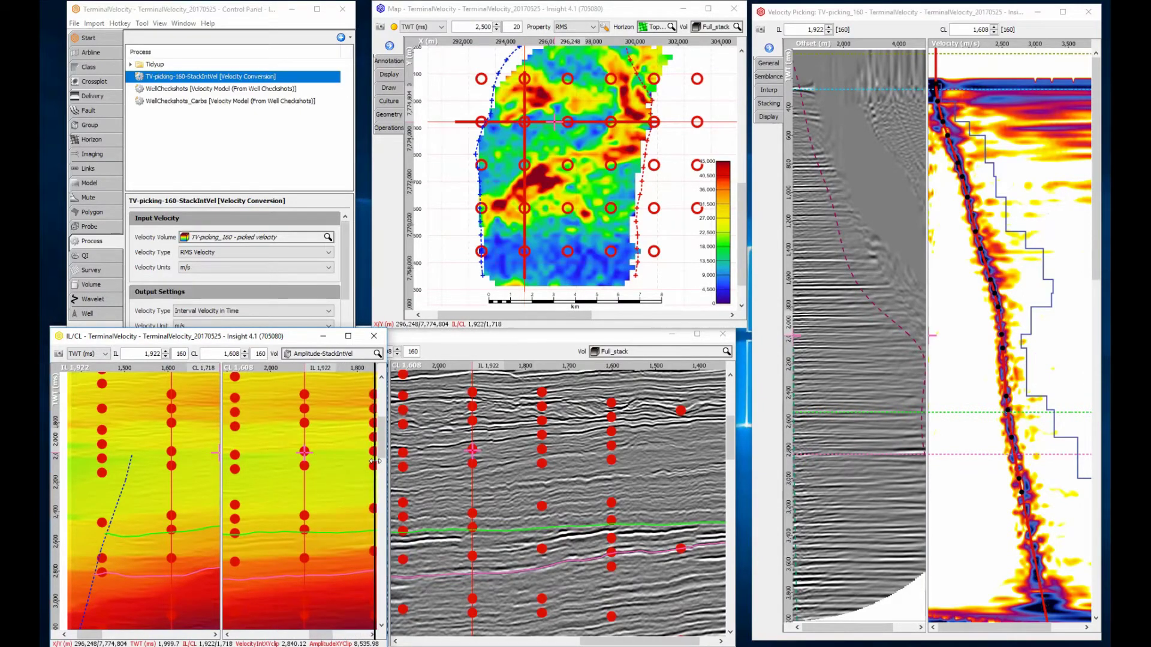
click(423, 340)
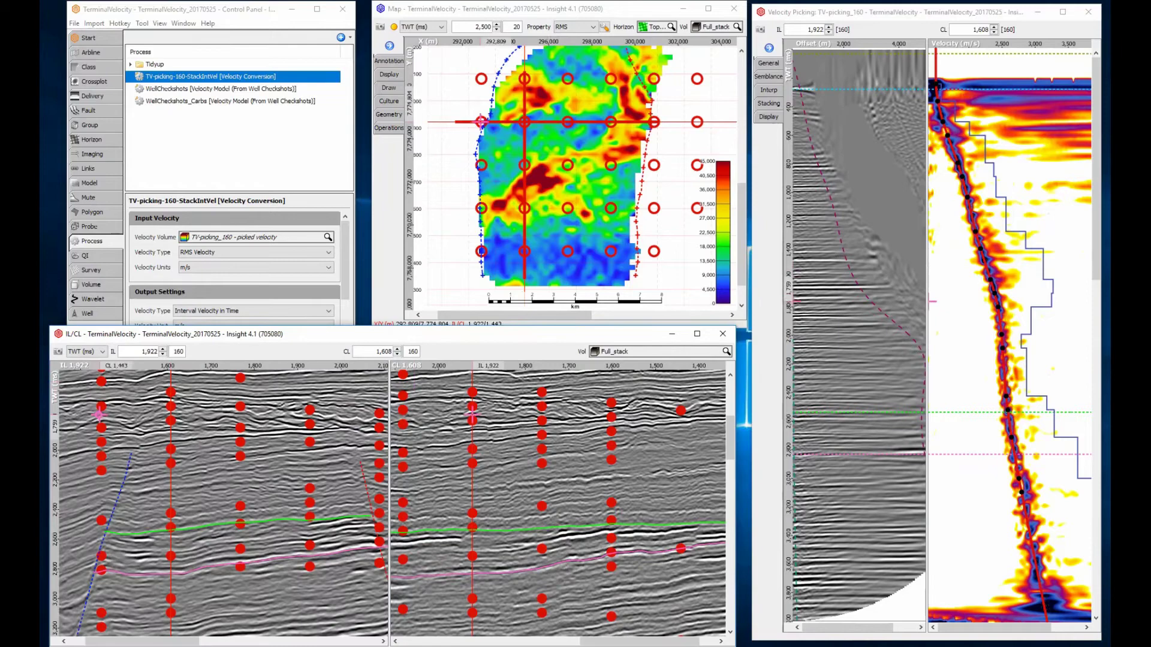
drag(52, 413, 386, 439)
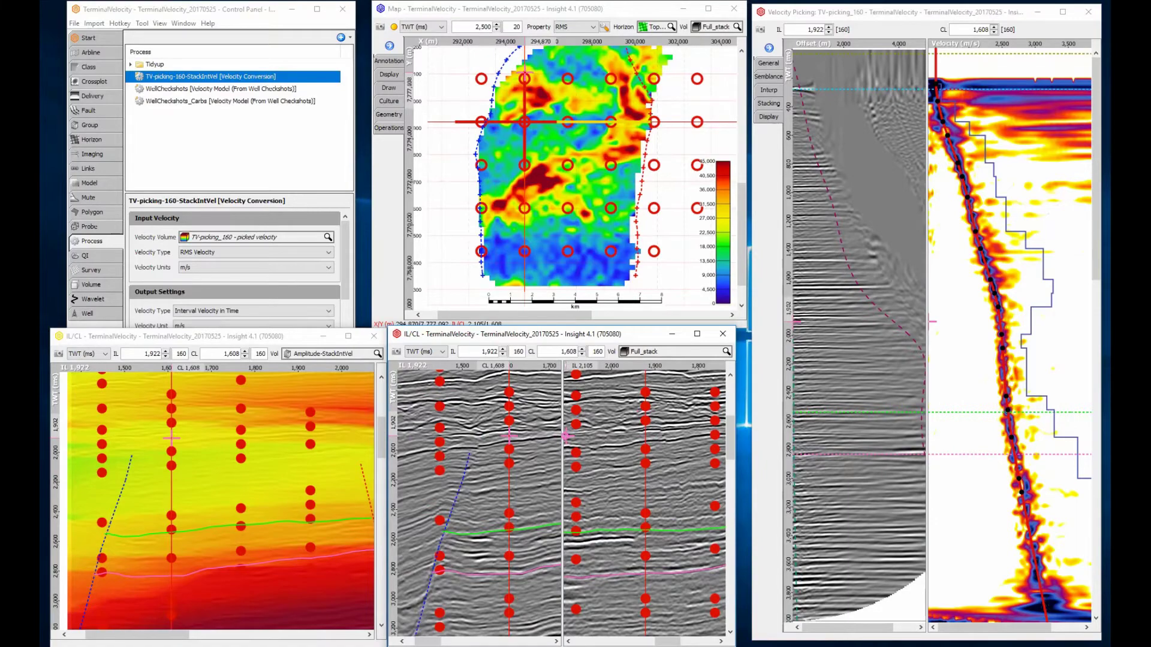
drag(618, 447, 726, 463)
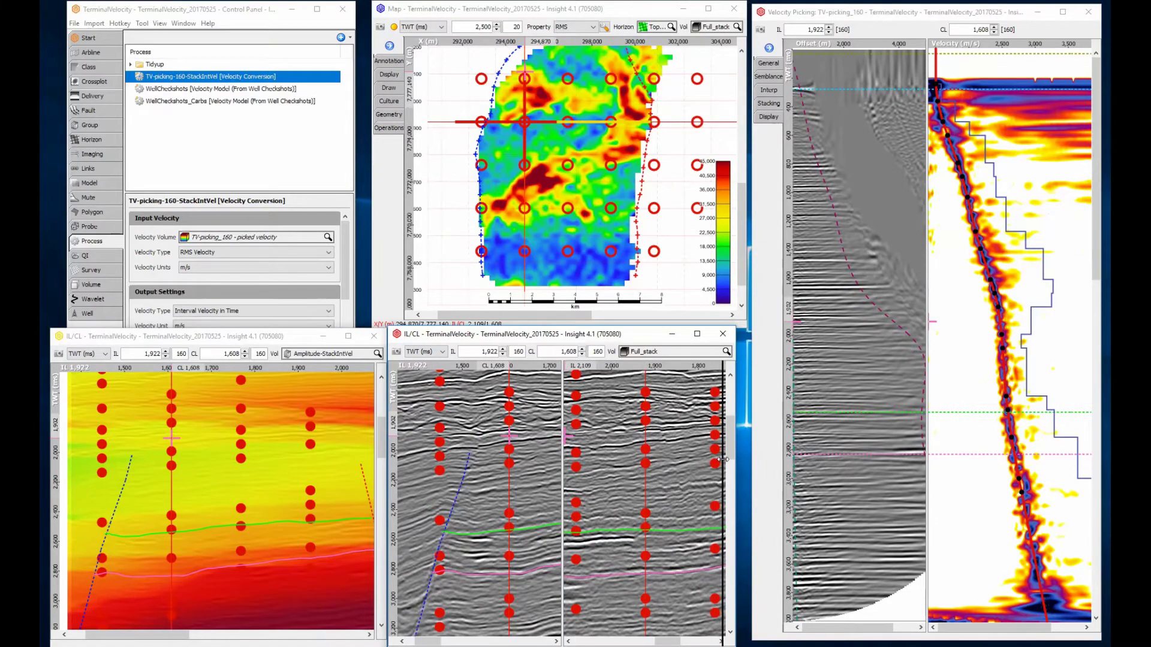
- Display the TV-picking_160 - stack volume in the middle section window
click(684, 352)
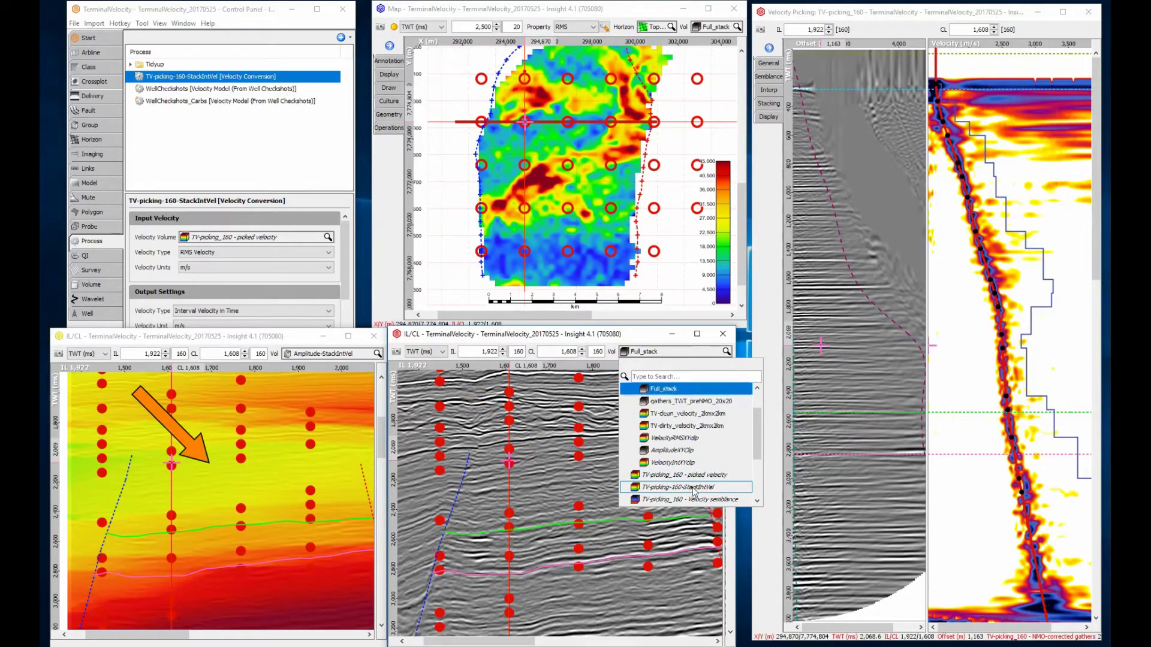
scroll(692, 449, down, 2)
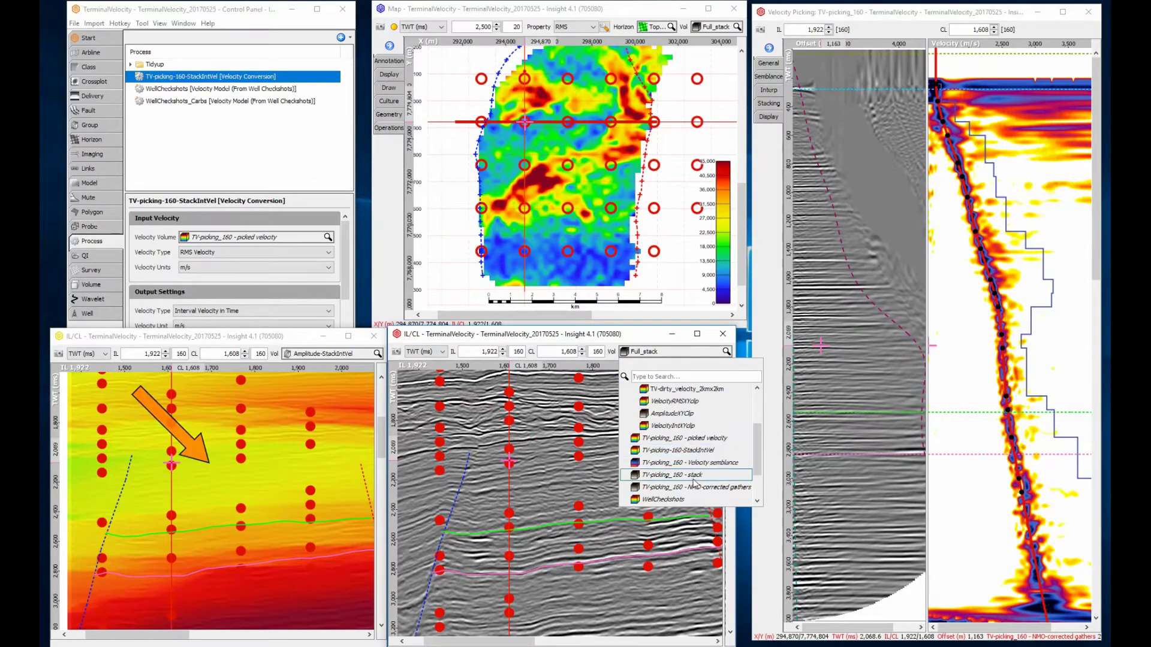
click(693, 476)
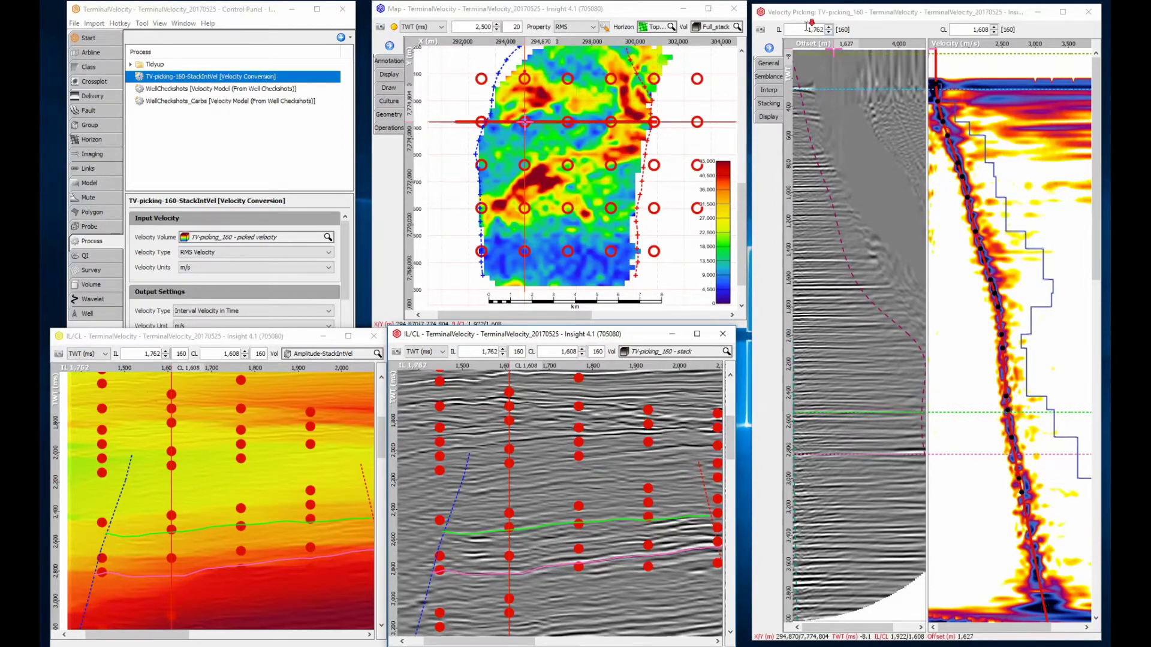
- Step the picking views to inline 1,442 and narrow the semblance velocity range
key(Down)
key(Down)
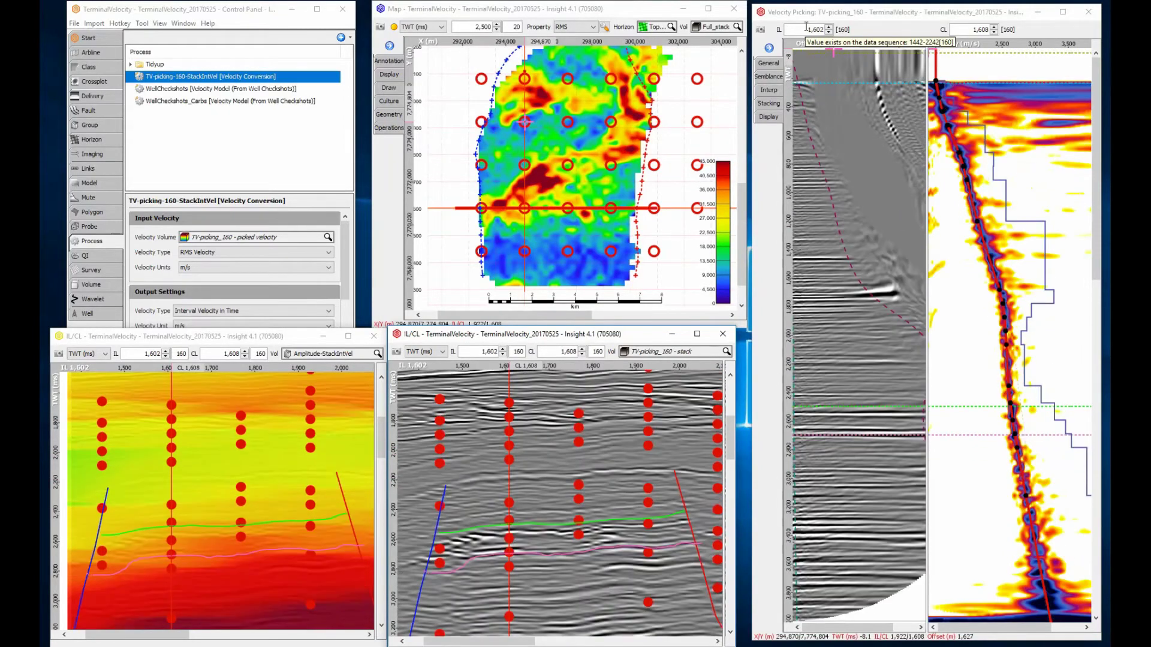
key(Down)
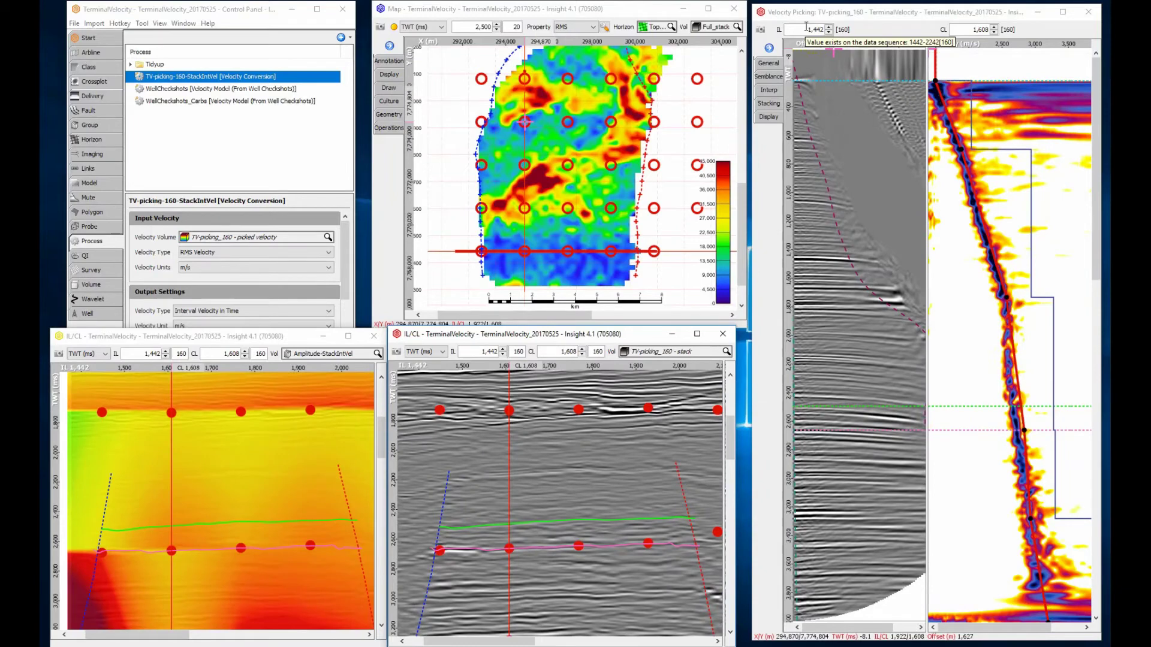
click(955, 52)
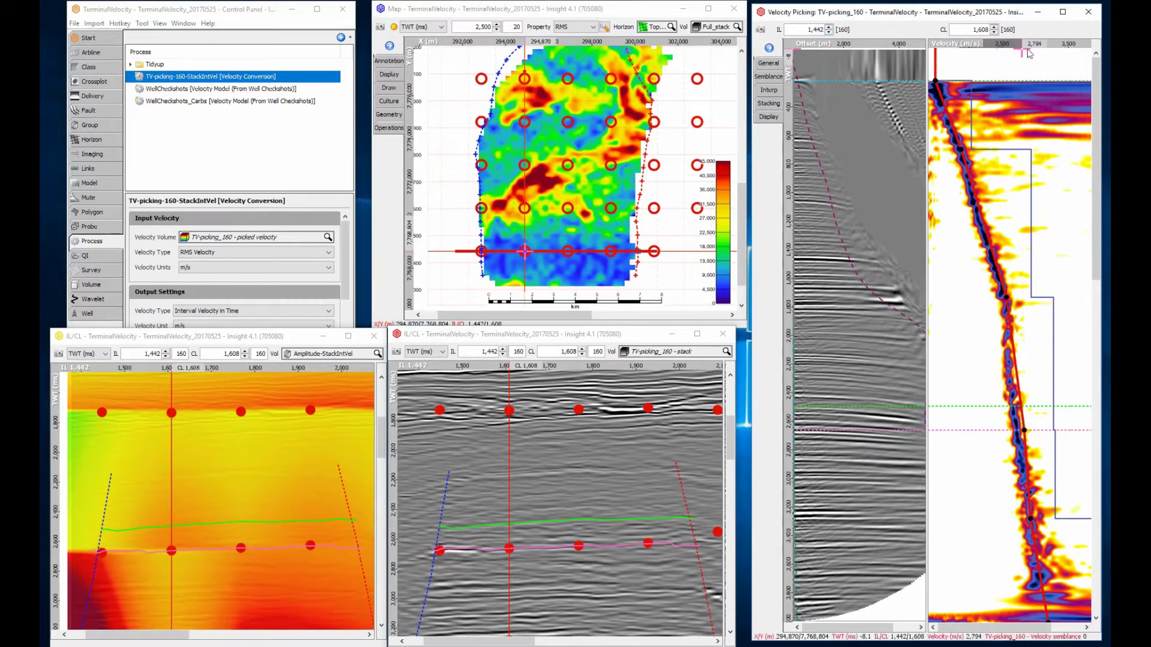
drag(1028, 53, 1058, 54)
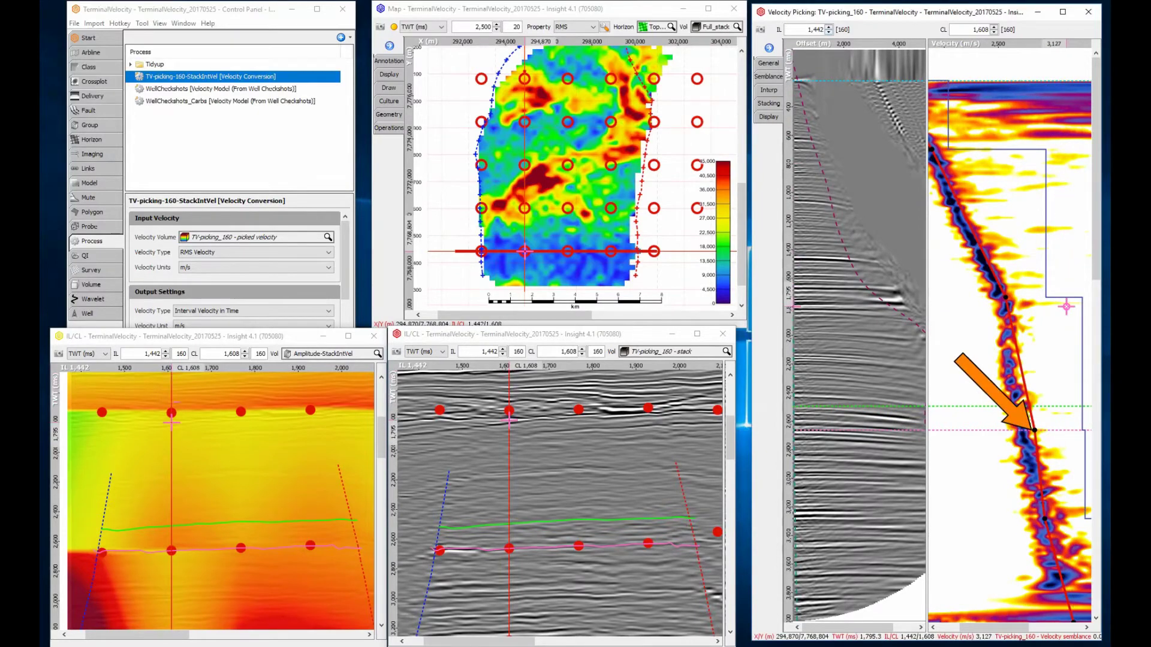
scroll(1066, 307, down, 3)
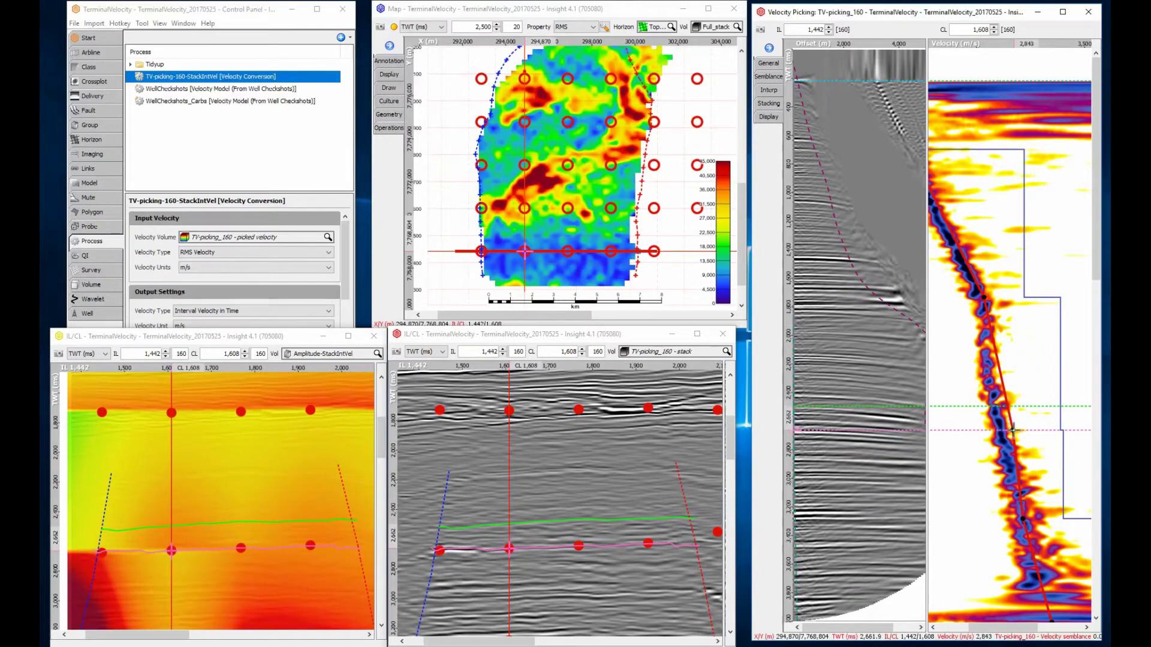
- Shift the deep velocity pick at inline 1,442, crossline 1,608 onto the semblance peak
drag(1014, 430, 1042, 430)
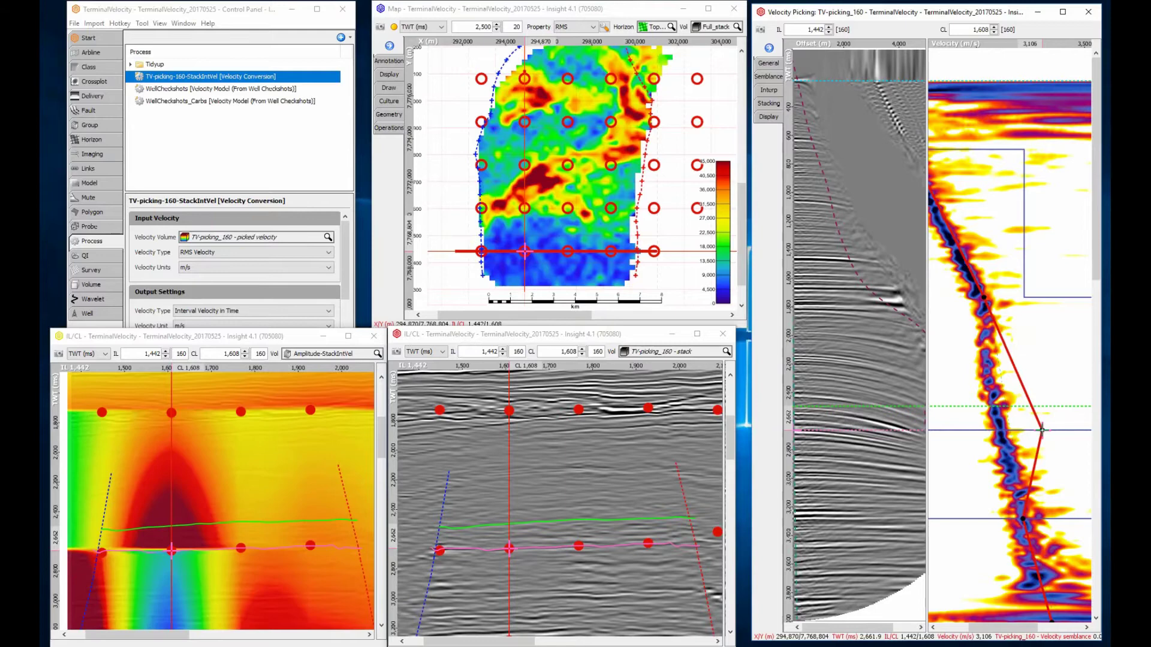
drag(1042, 430, 982, 431)
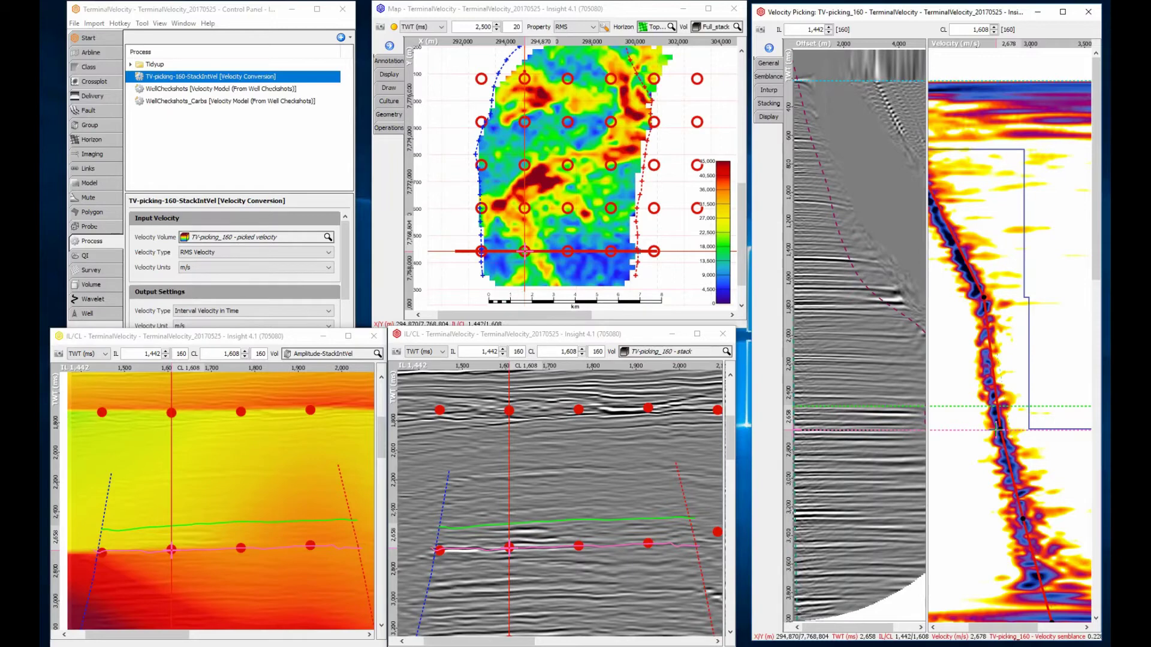
- Add velocity picks on the semblance peaks at crosslines 1,768, 1,928 and 2,088 along inline 1,442
click(993, 26)
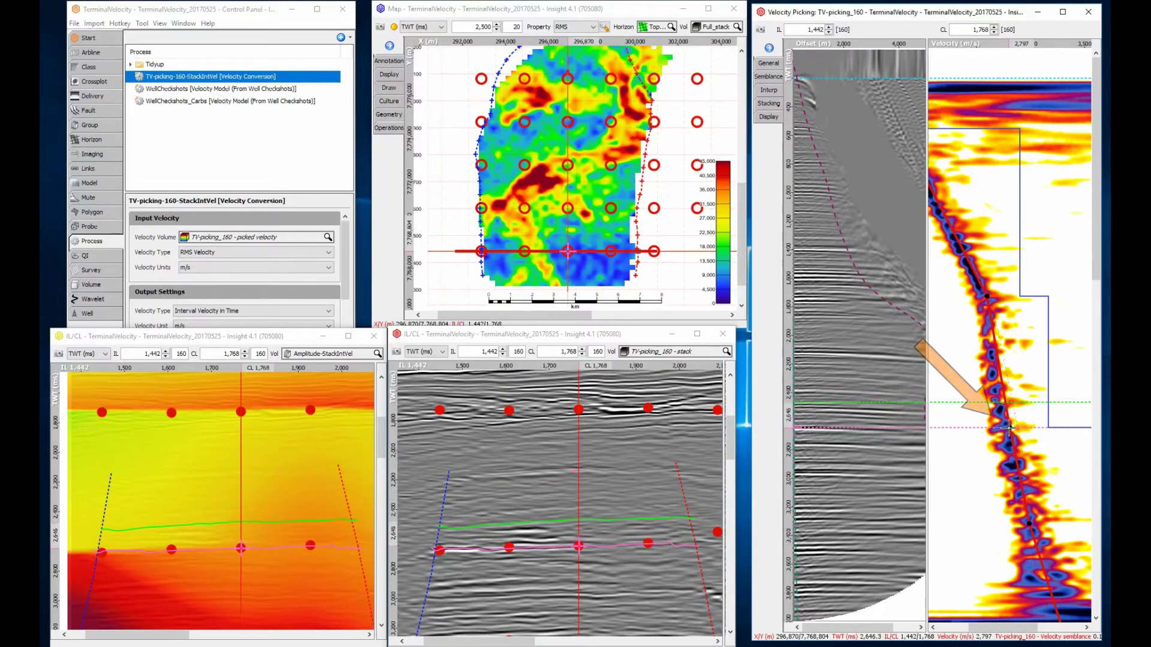
click(1008, 429)
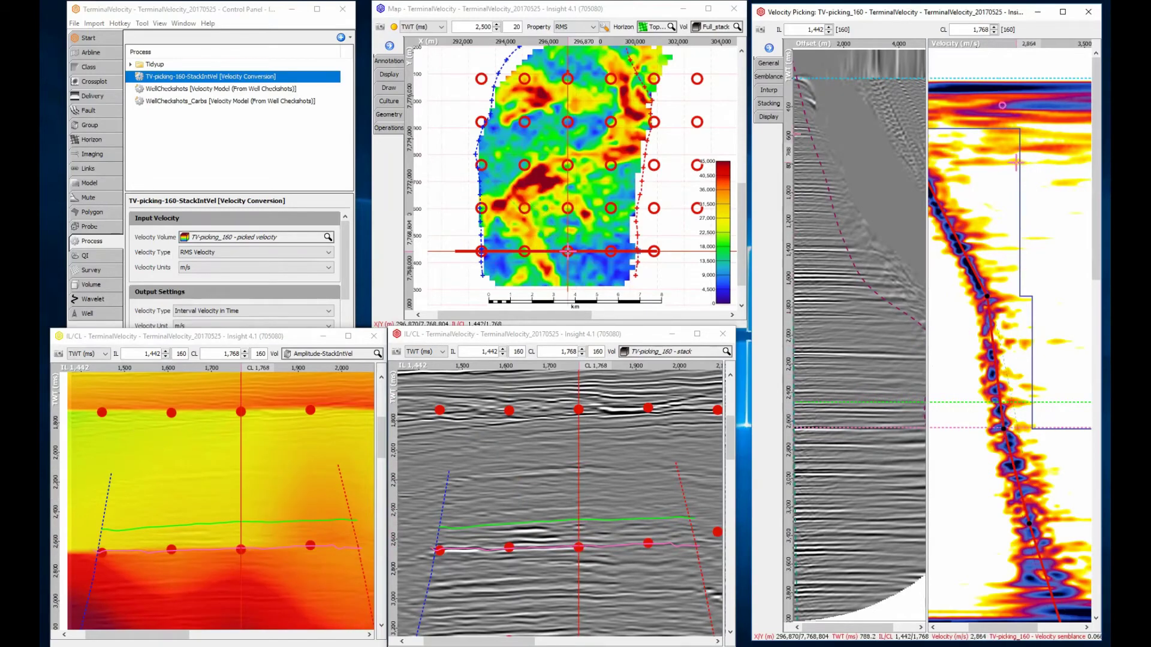
mouse_move(981, 29)
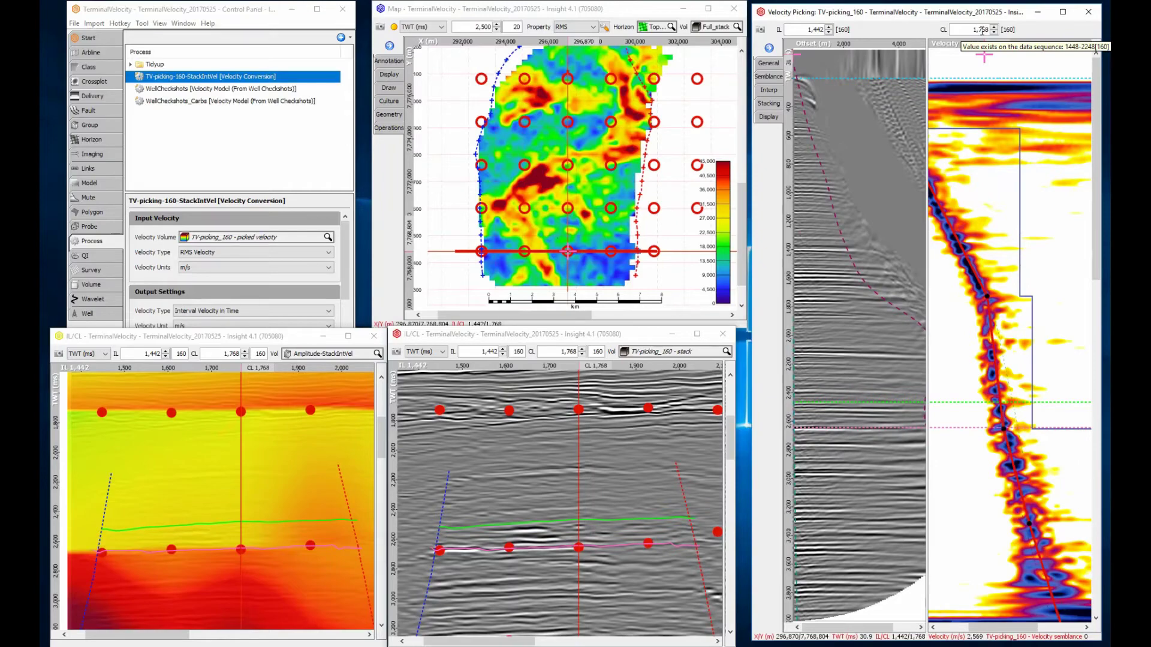
click(992, 28)
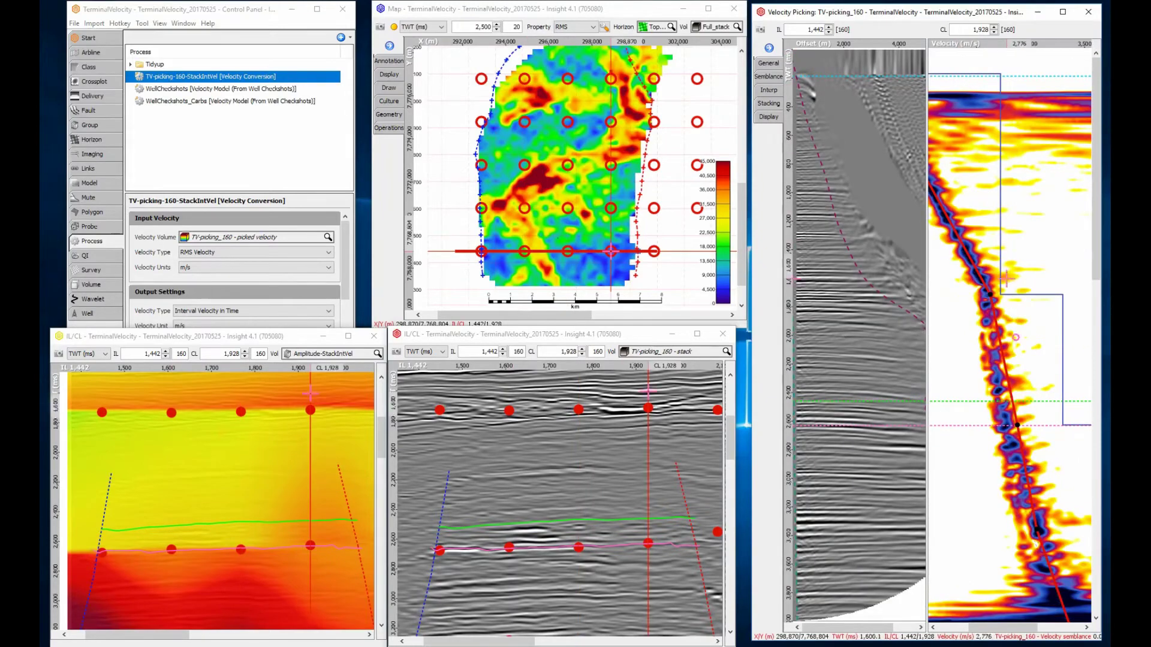
click(1005, 424)
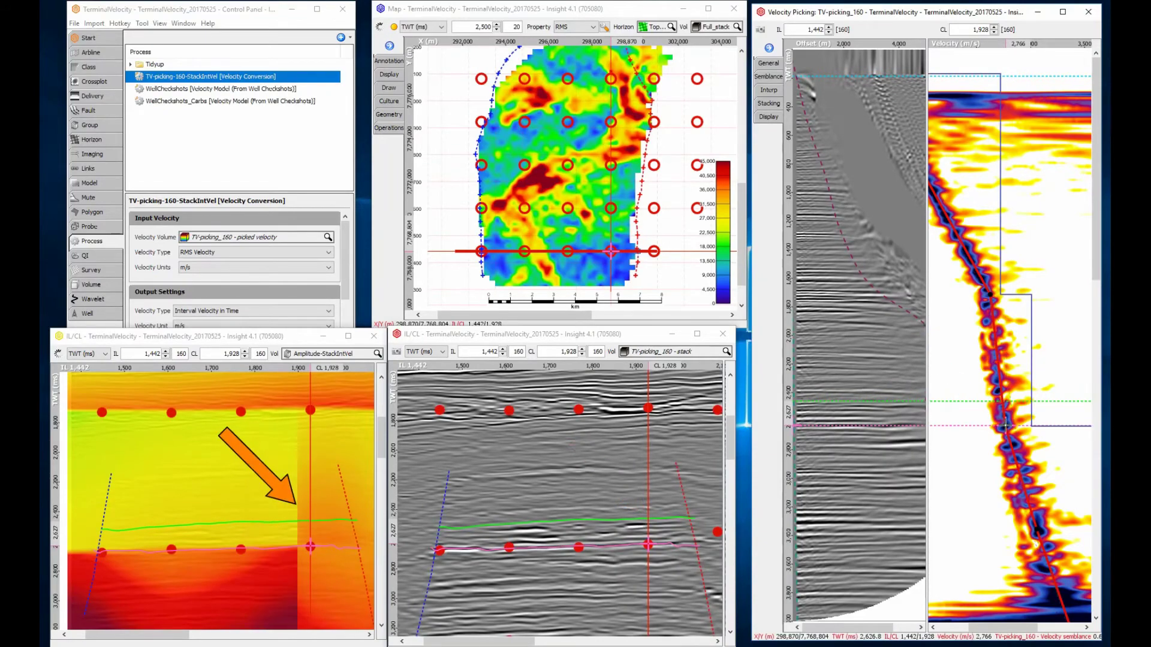
click(993, 30)
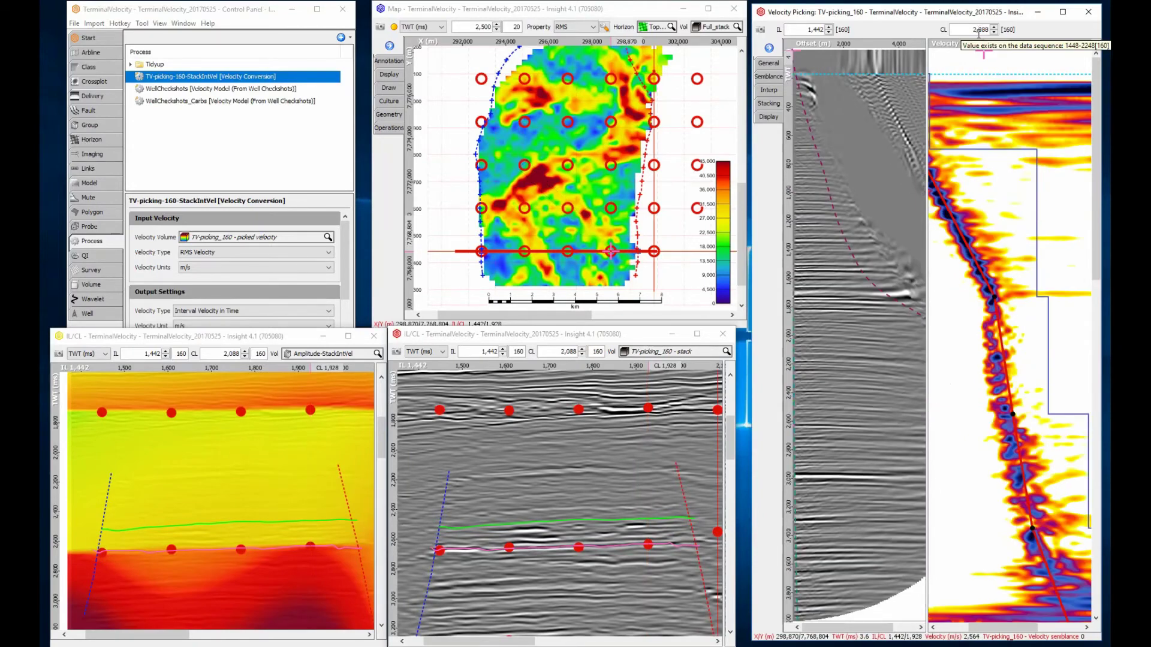
click(1008, 414)
click(1021, 306)
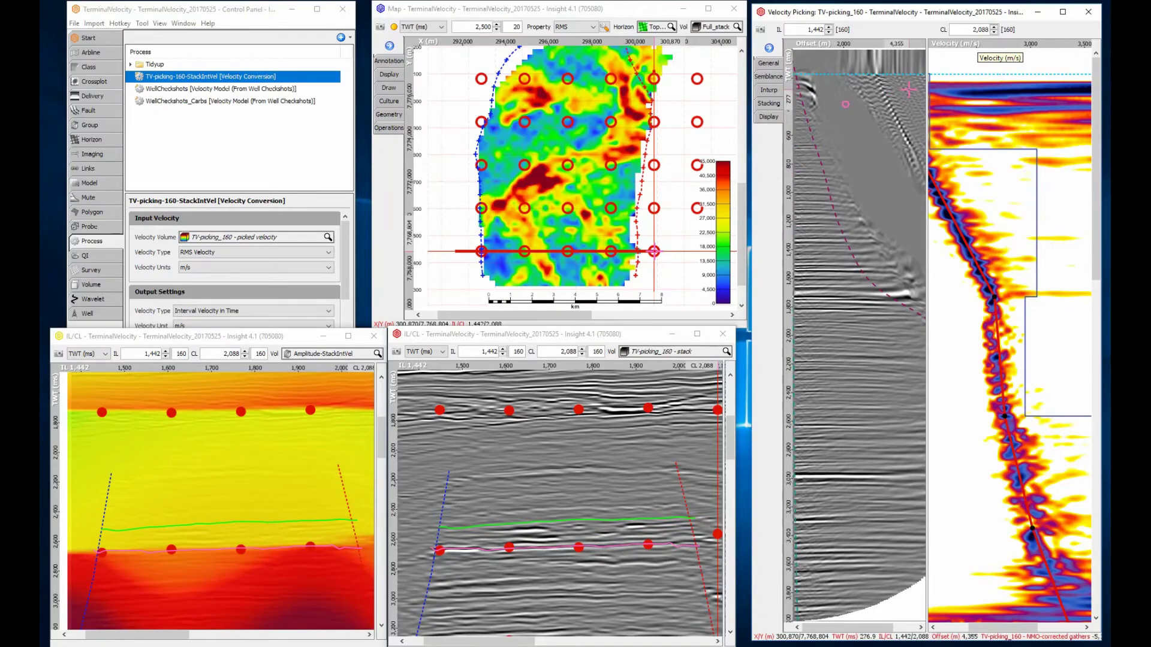
- Hide the velocity pick circles on both the sections and the map
click(769, 117)
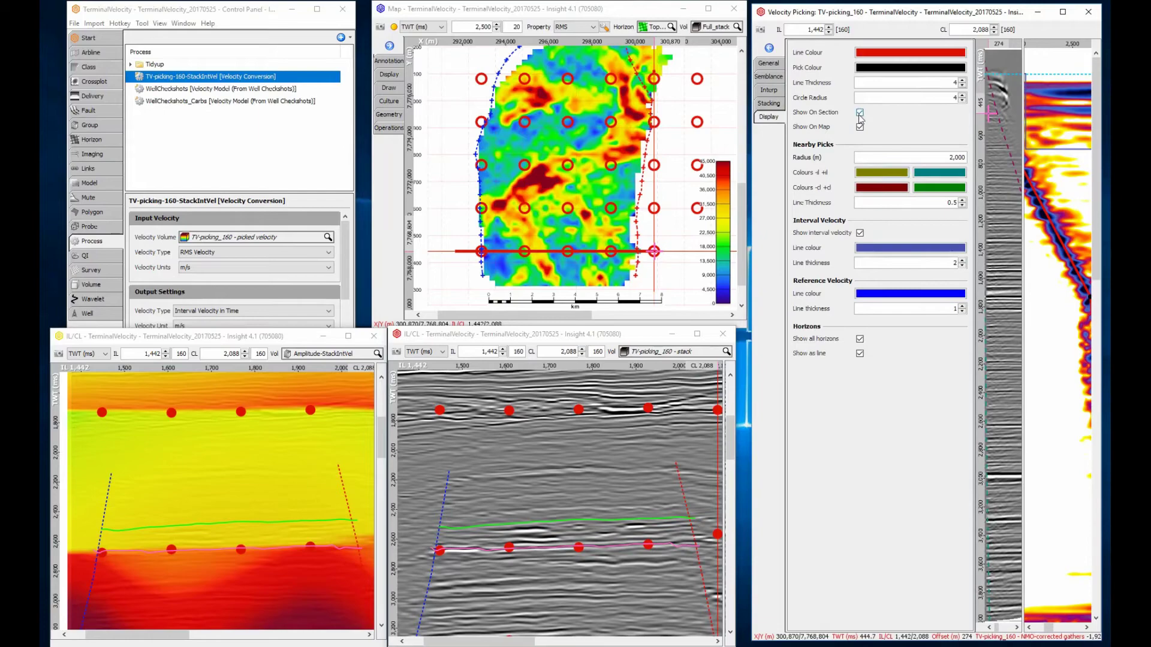
click(860, 113)
click(769, 117)
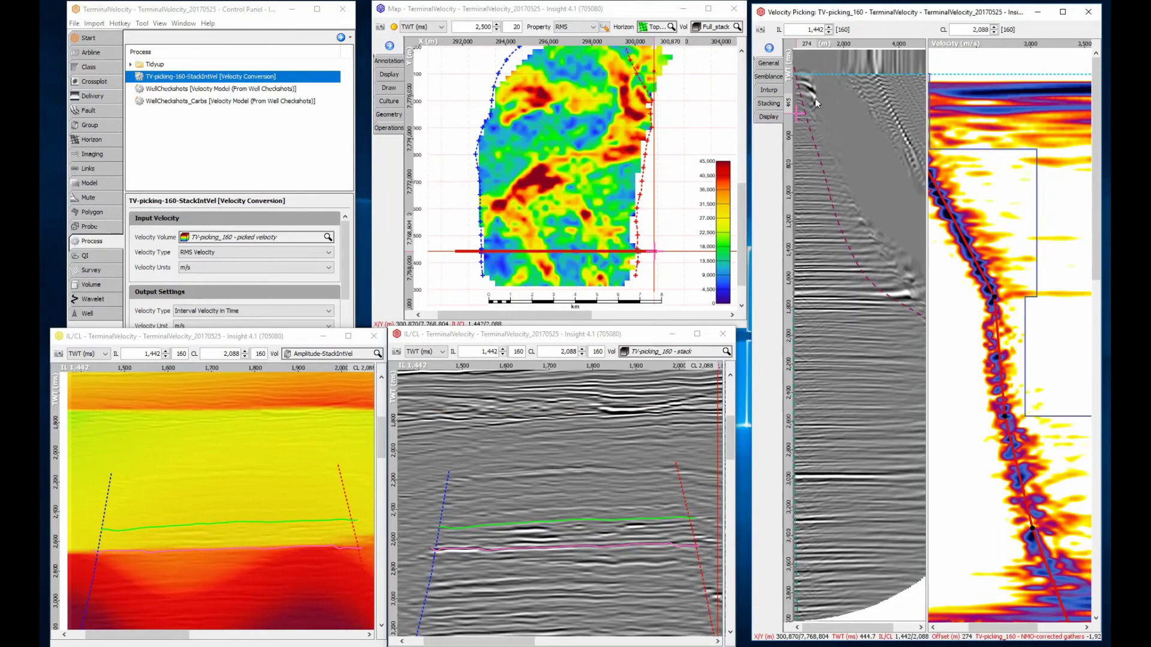
- Close the velocity picking and interval-velocity windows and spread the stack section across the lower screen
click(1091, 11)
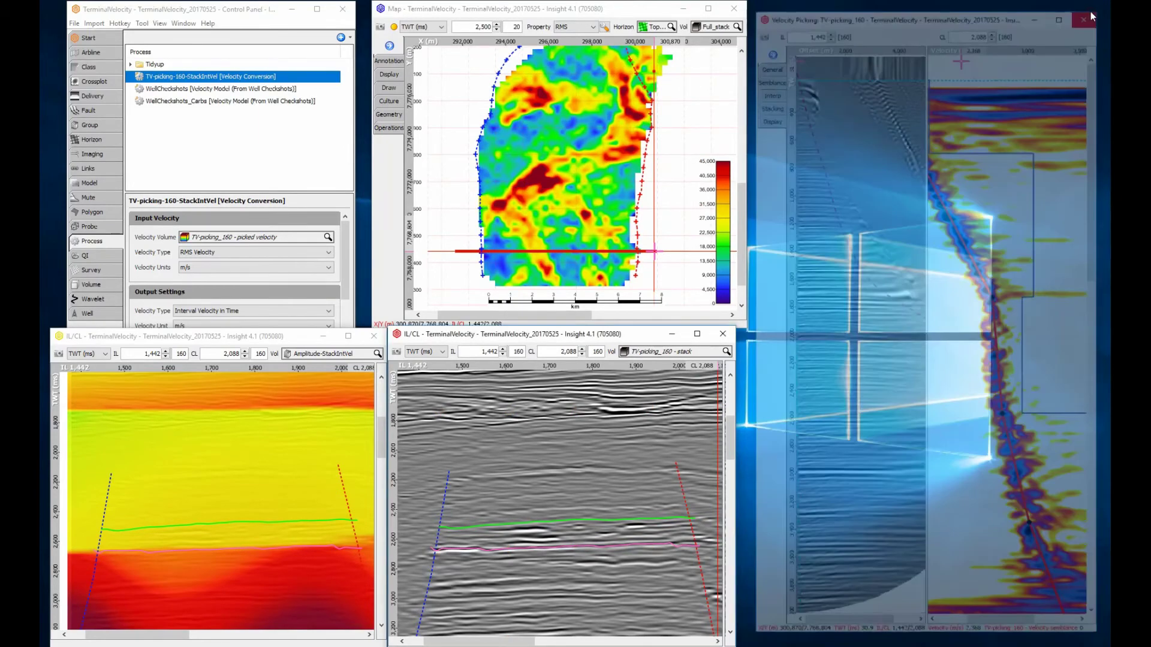
click(325, 337)
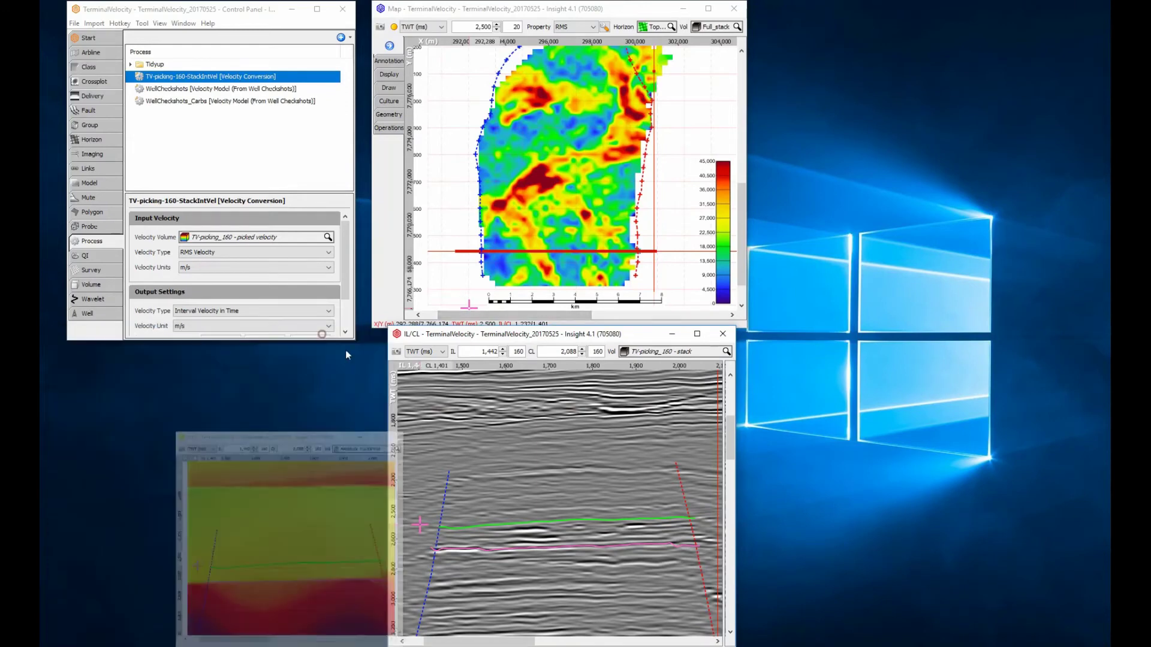
drag(388, 381, 70, 389)
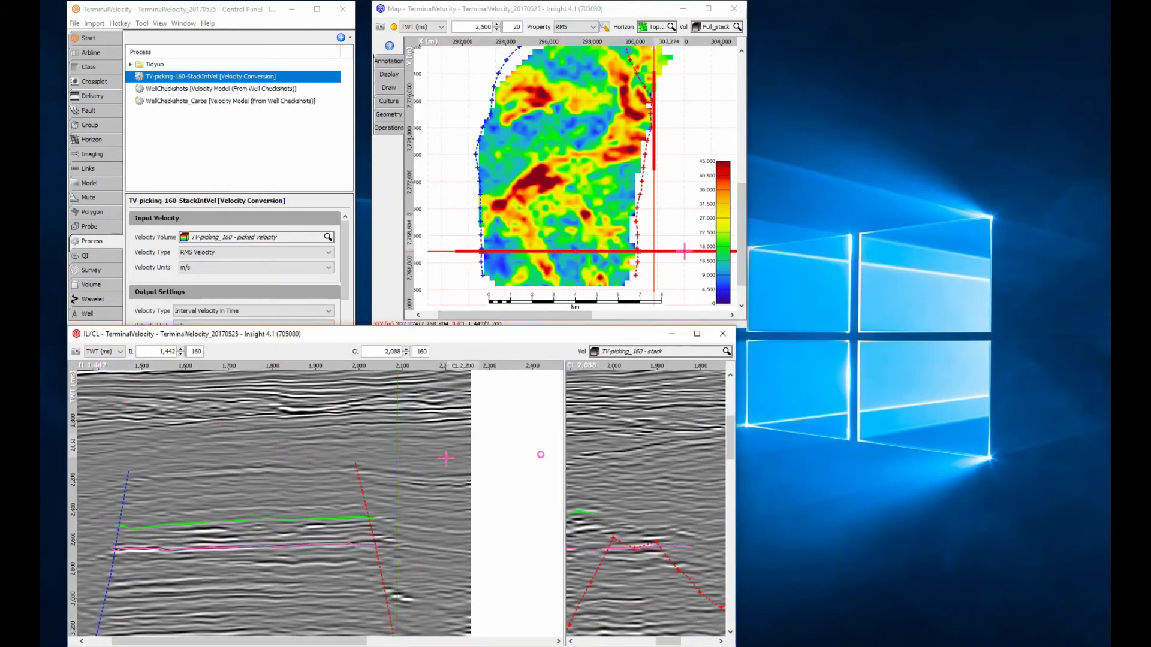
drag(563, 443, 370, 444)
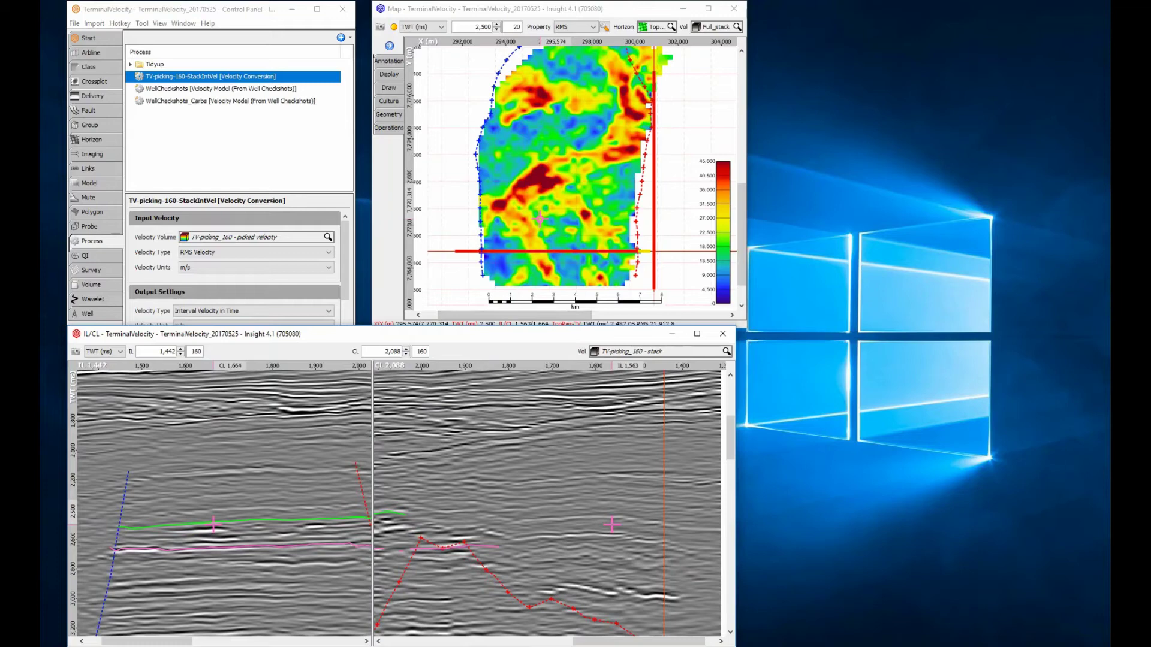
- Colour the map by TVDSS (m) vels0 depth and turn on contour lines
click(576, 27)
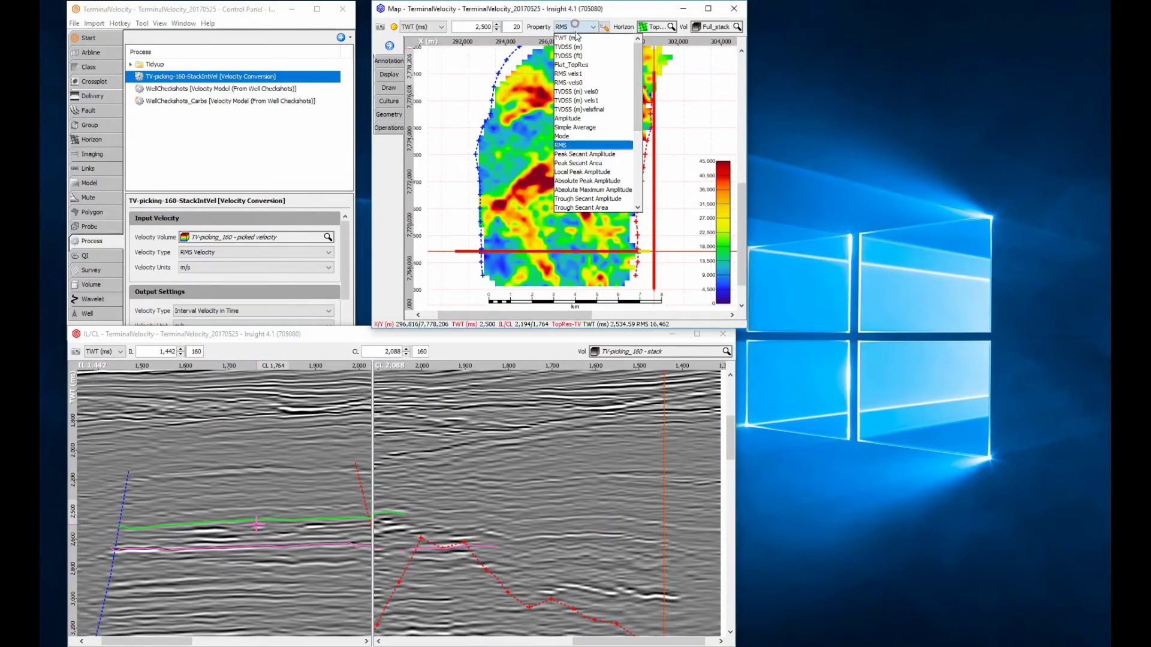
click(579, 93)
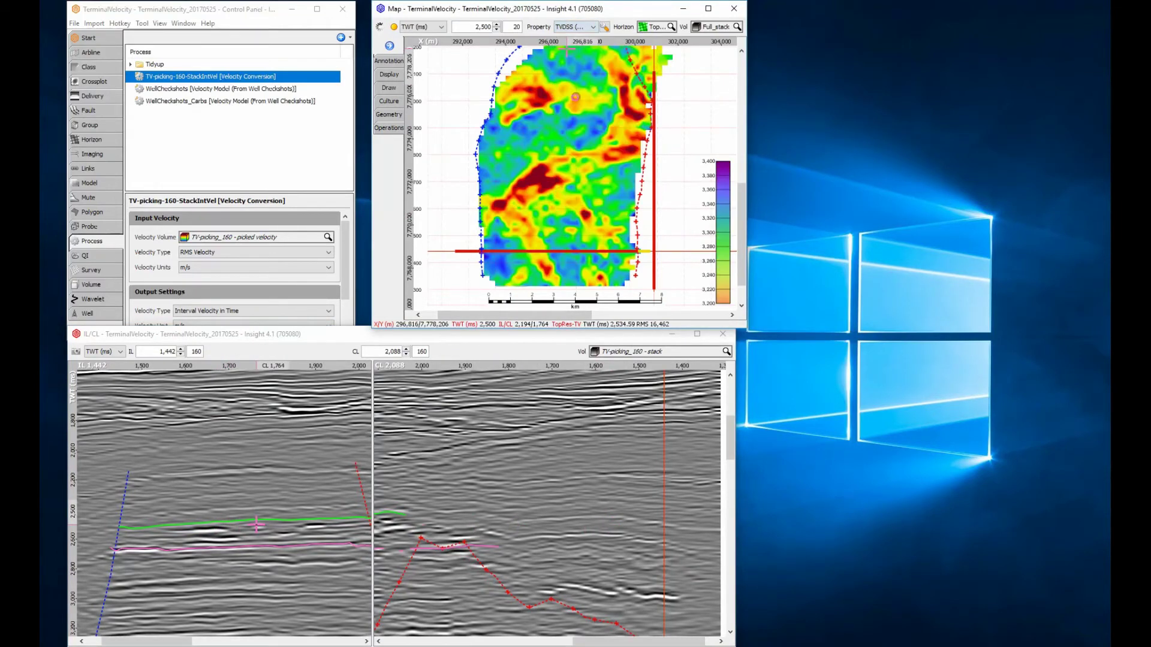
click(389, 75)
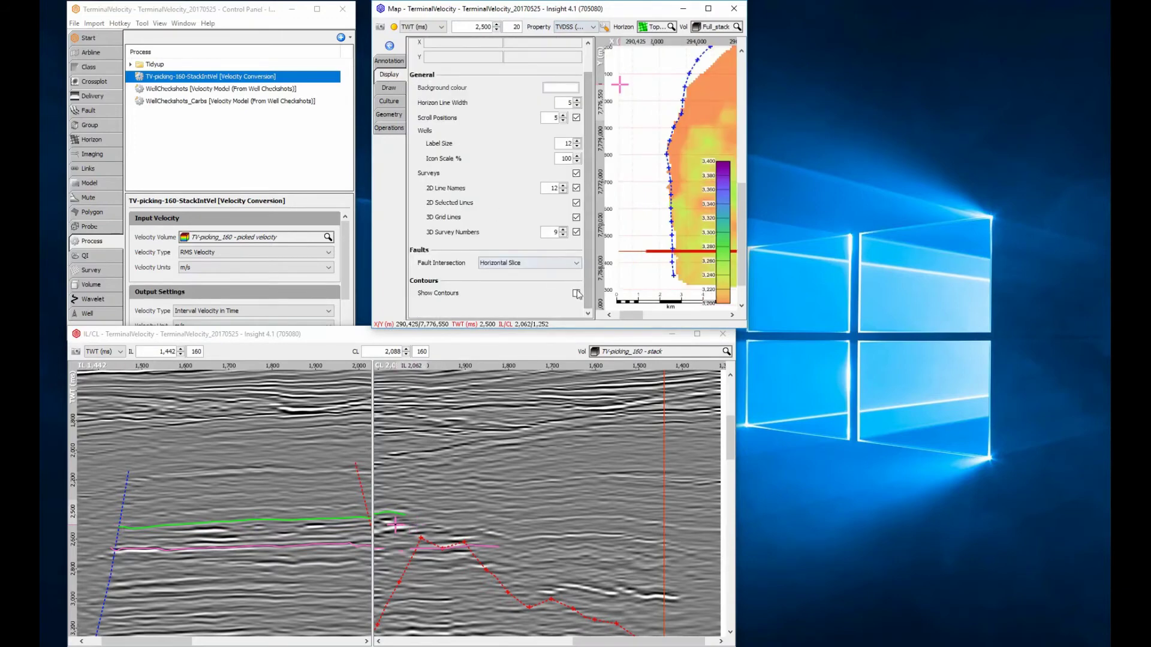
click(576, 294)
click(390, 75)
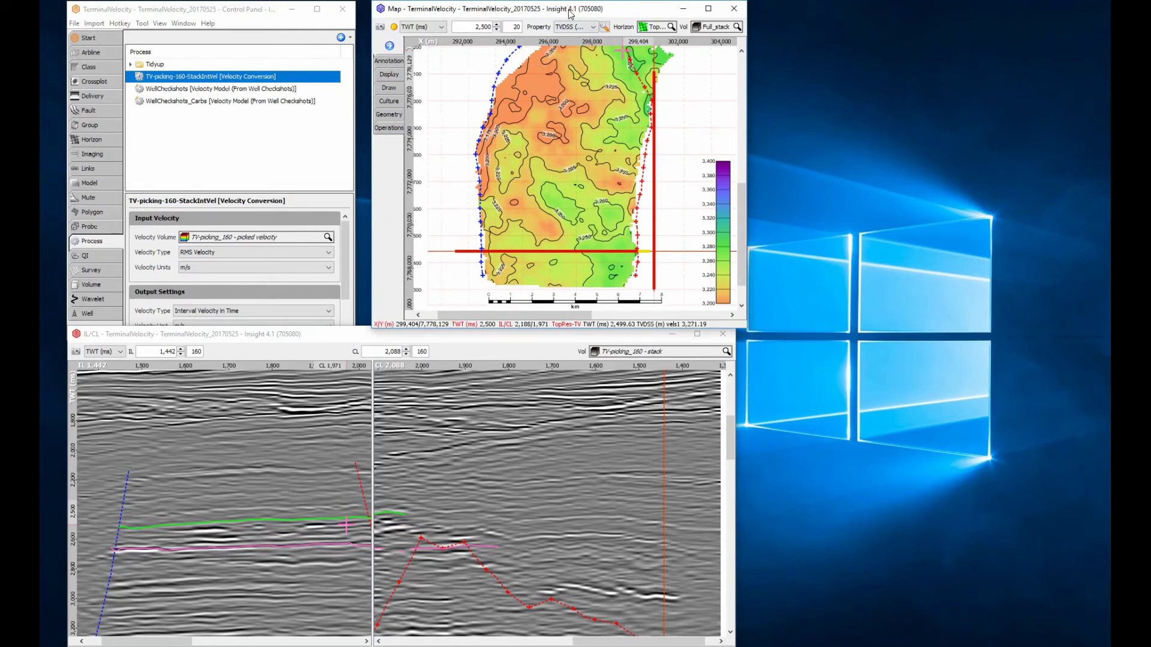
- Switch the map property back to TWT (ms) two-way time
click(571, 27)
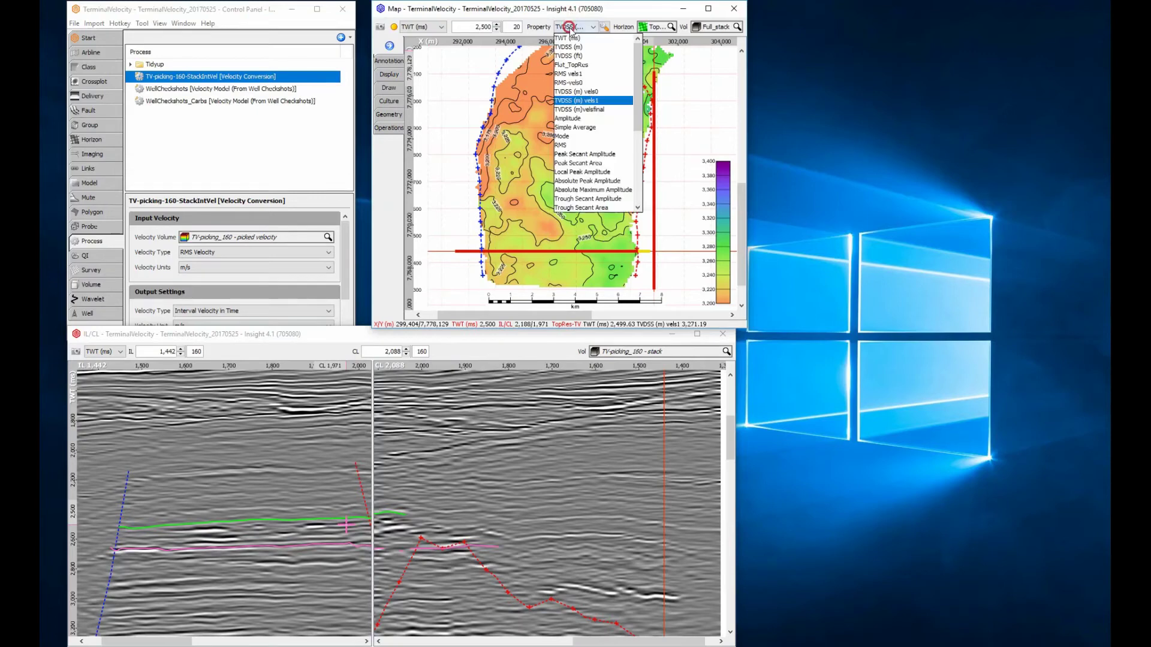
click(572, 40)
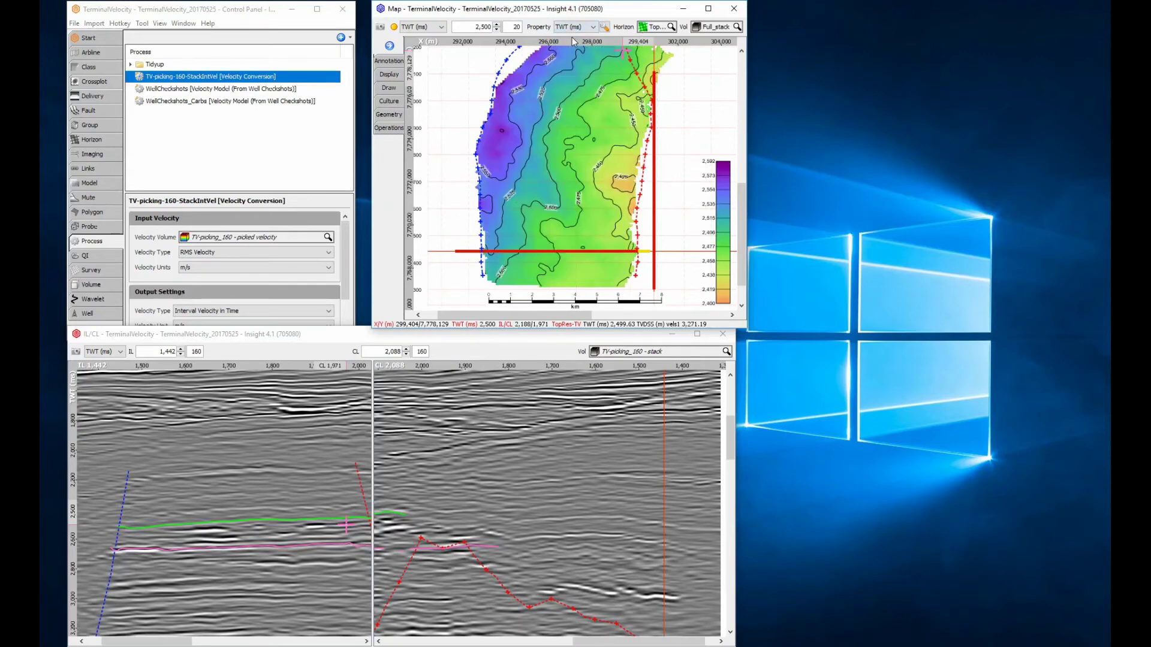
- Show the Contour TWT-2450 polygon and the TopRes-TV_TWT2450 horizon on a widened map
click(91, 211)
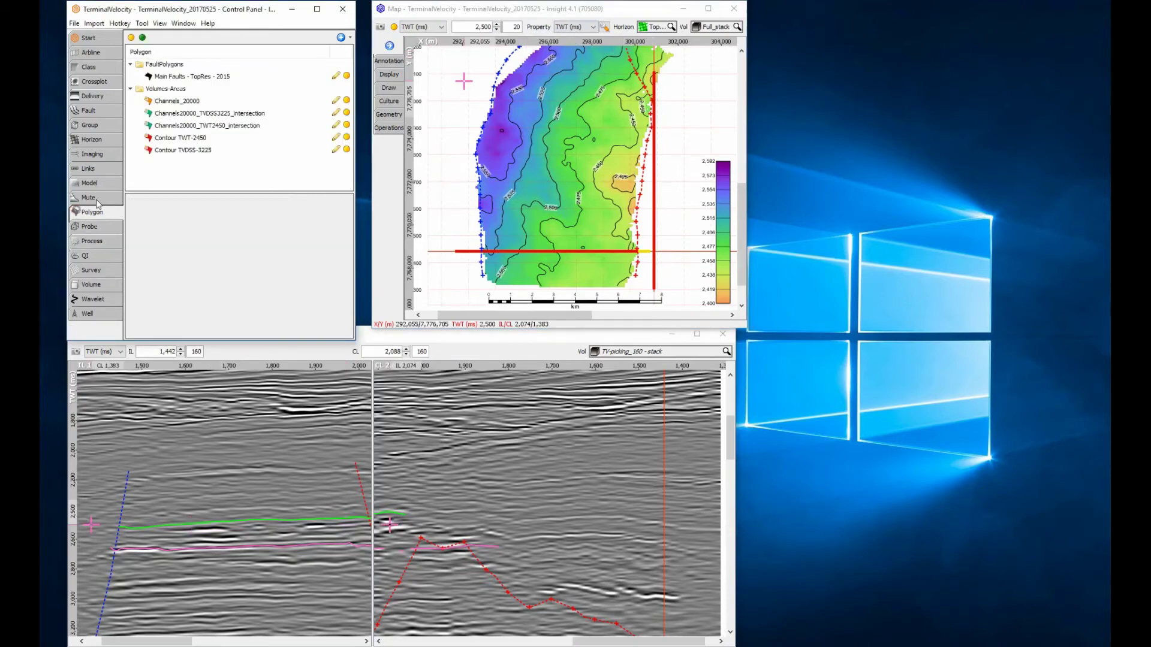
click(347, 138)
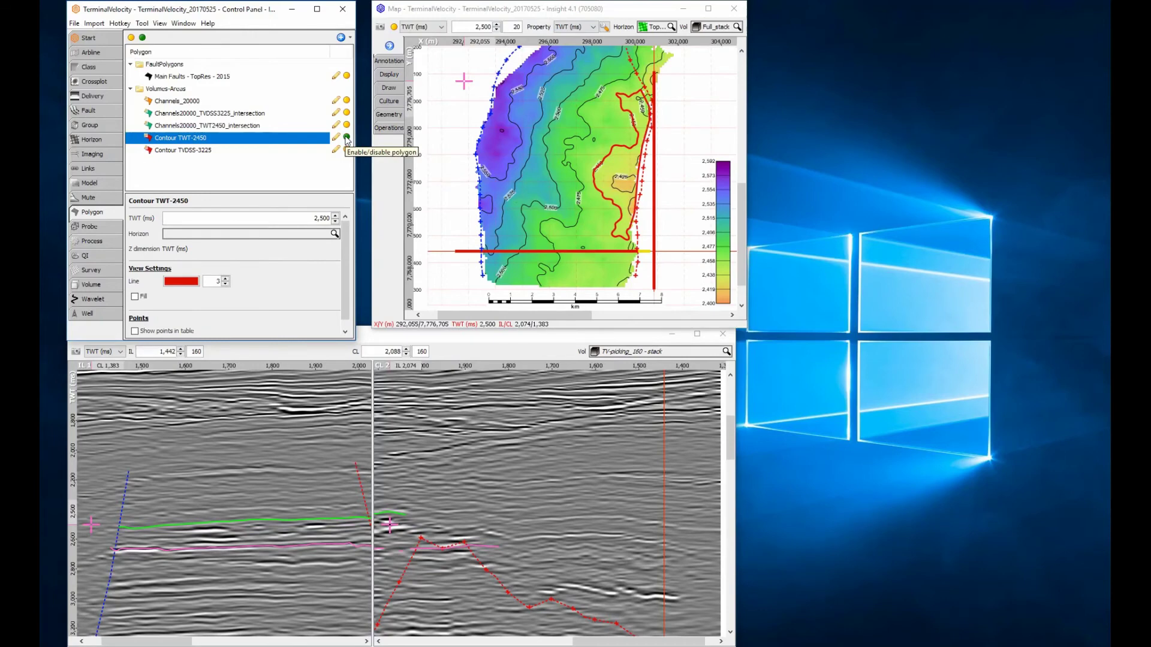
click(654, 26)
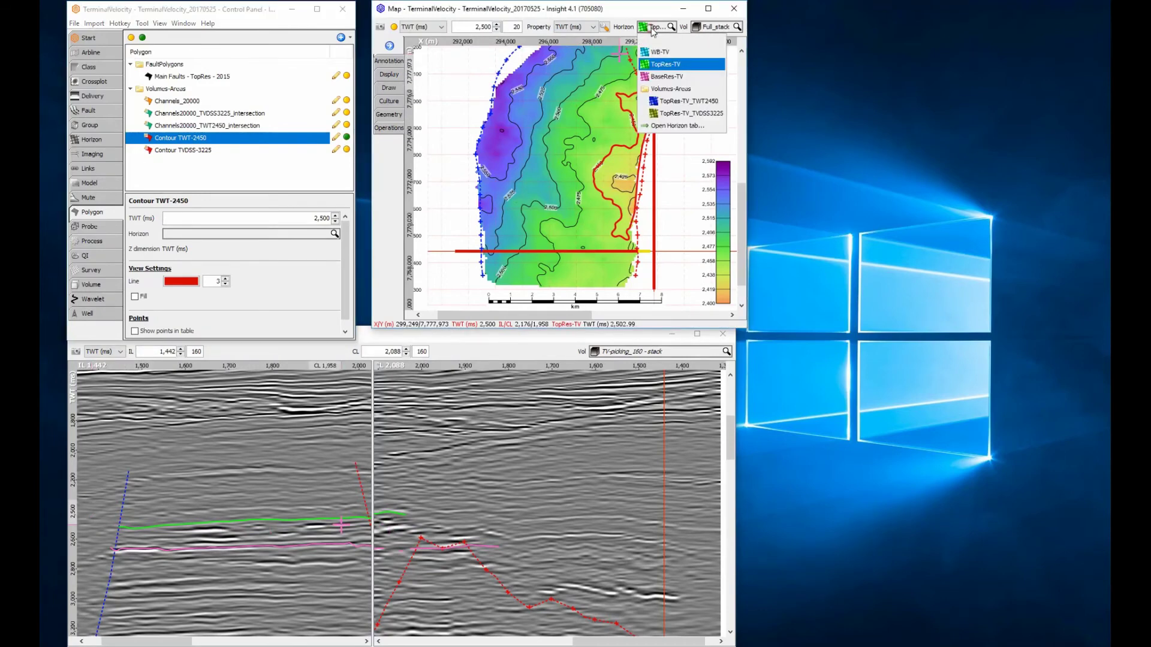
click(679, 100)
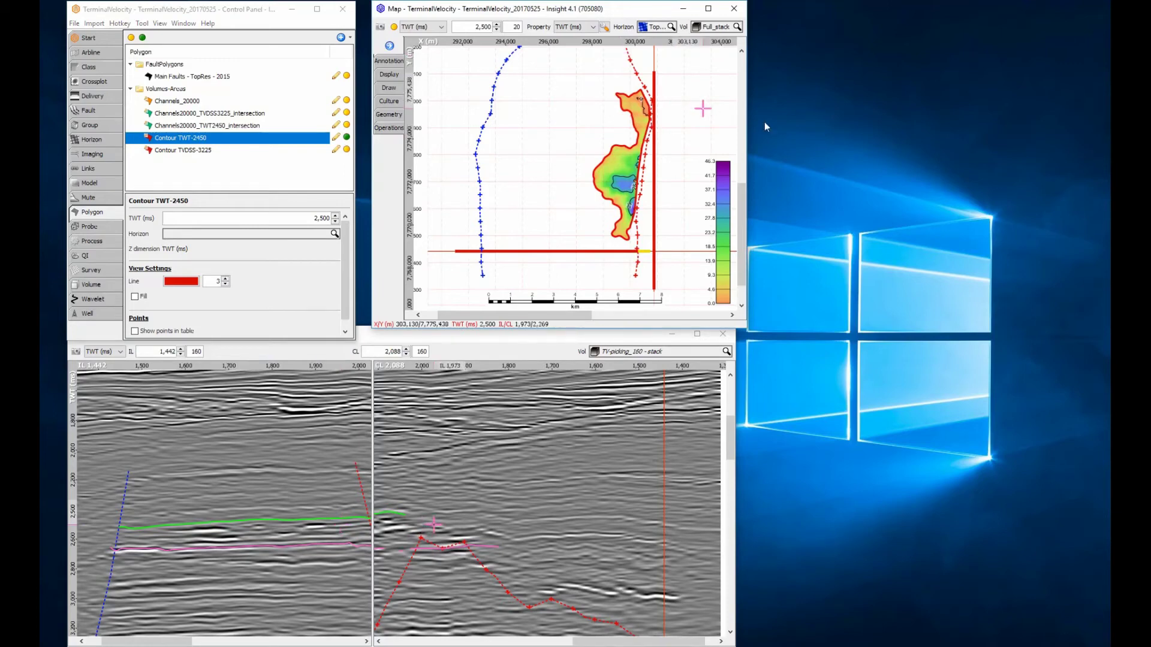
drag(745, 121, 931, 123)
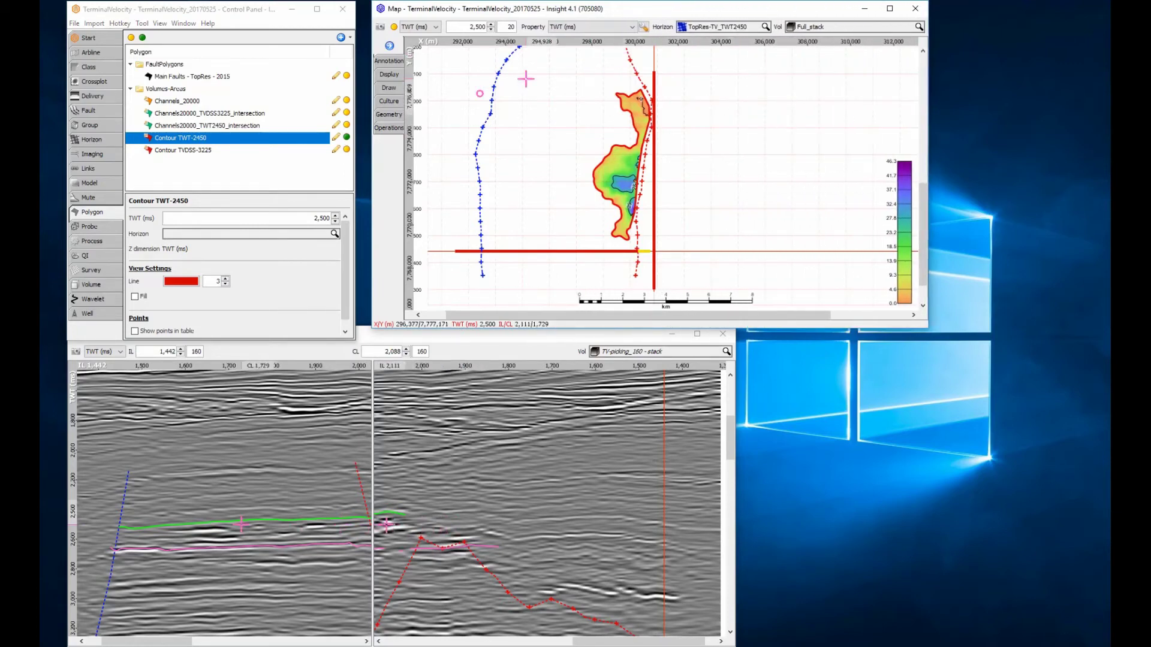
- Measure Contour TWT-2450 in Geometry with volume on, top 2425 and base 2450: 7.48109 km², 187,038,449 m³
click(388, 115)
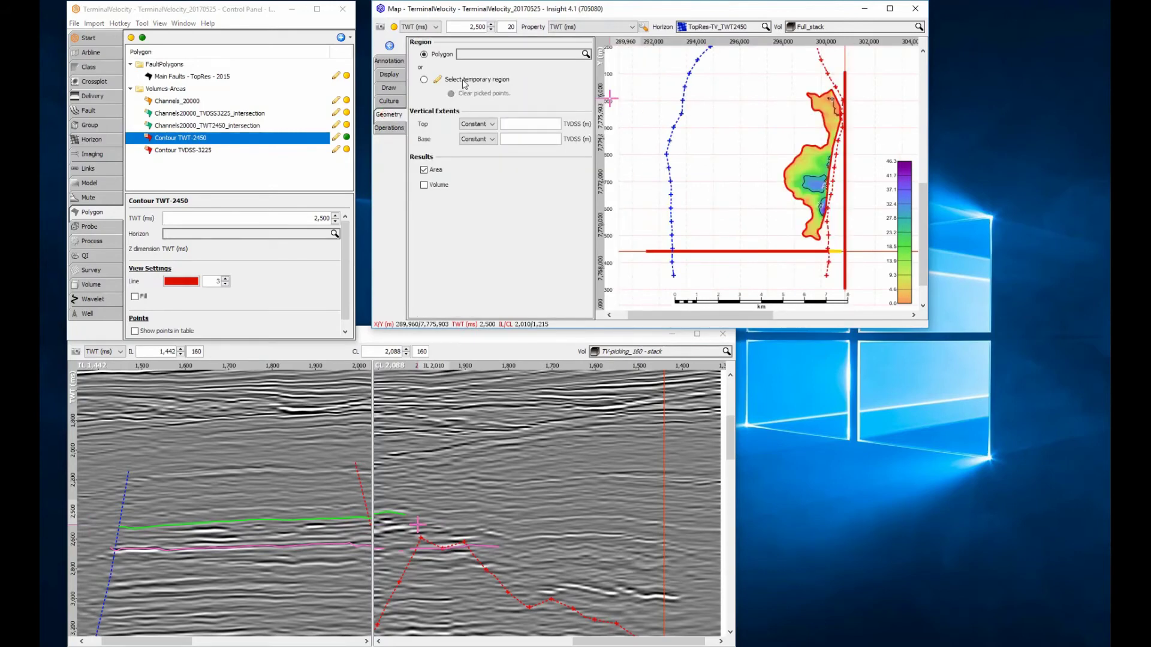
click(521, 54)
click(503, 91)
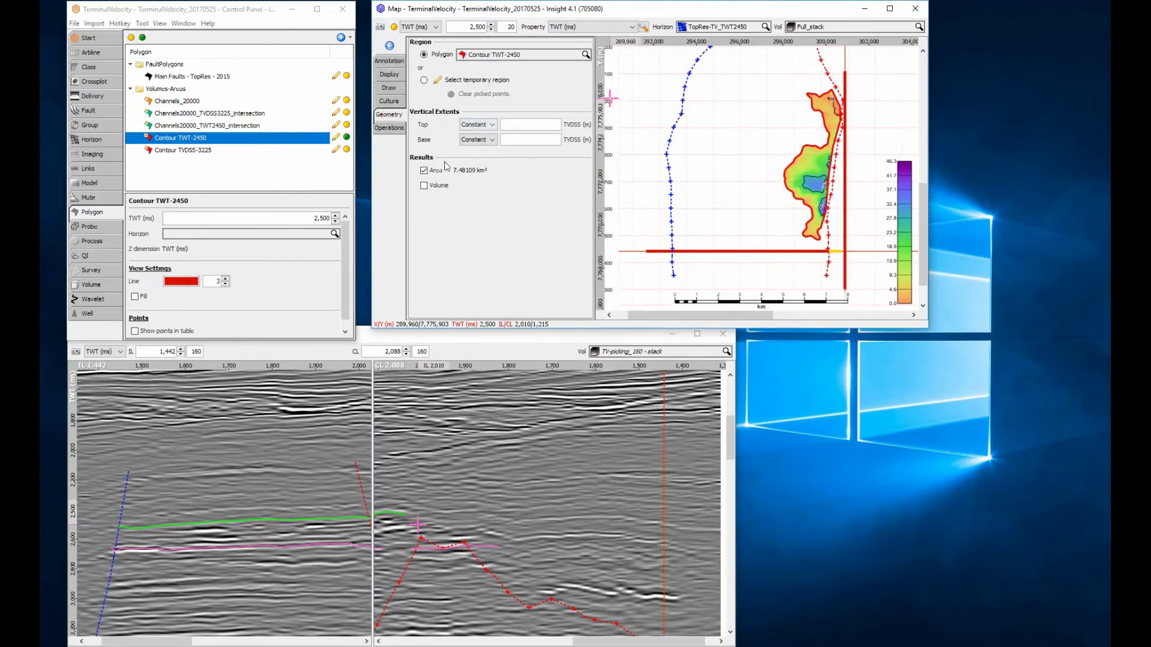
click(424, 186)
click(528, 125)
text(425)
click(531, 140)
text(450)
key(Return)
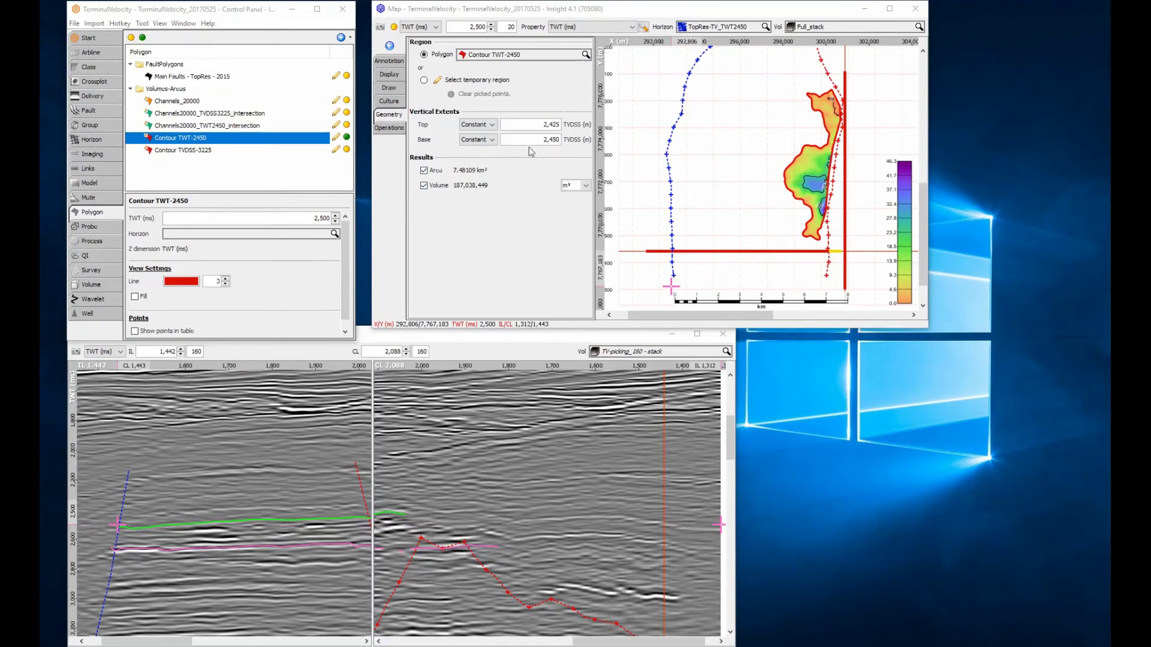
click(704, 27)
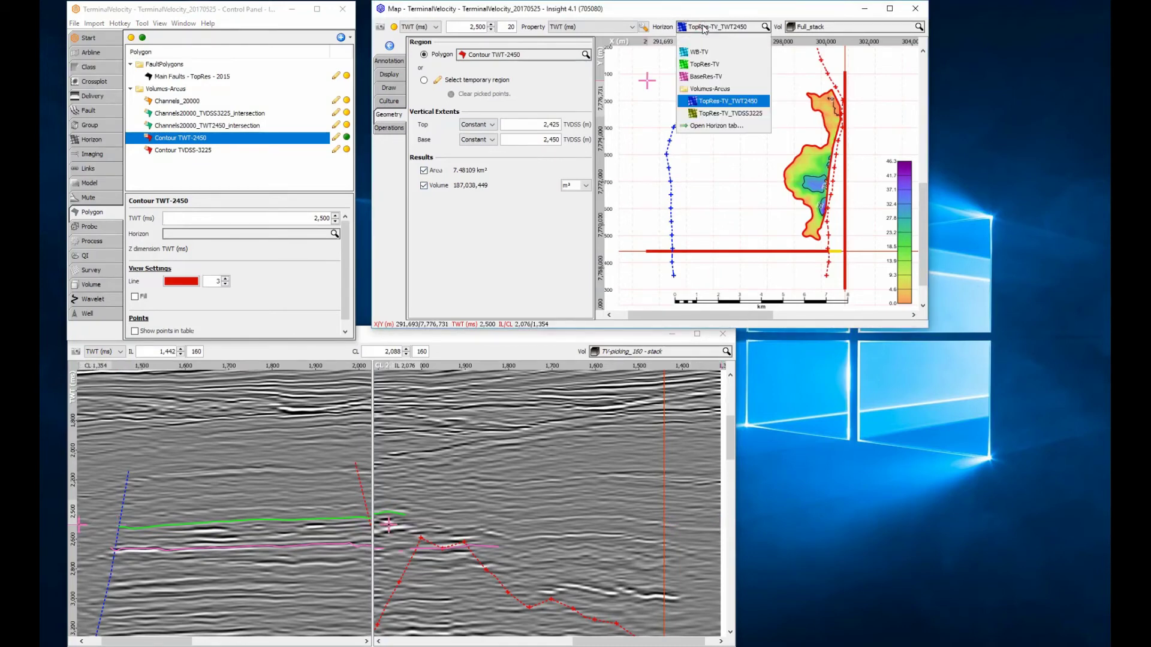
- Colour the map by TVDSS (m) vels1, show Contour TVDSS-3225 and the TopRes-TV_TVDSS3225 horizon
click(704, 64)
click(599, 27)
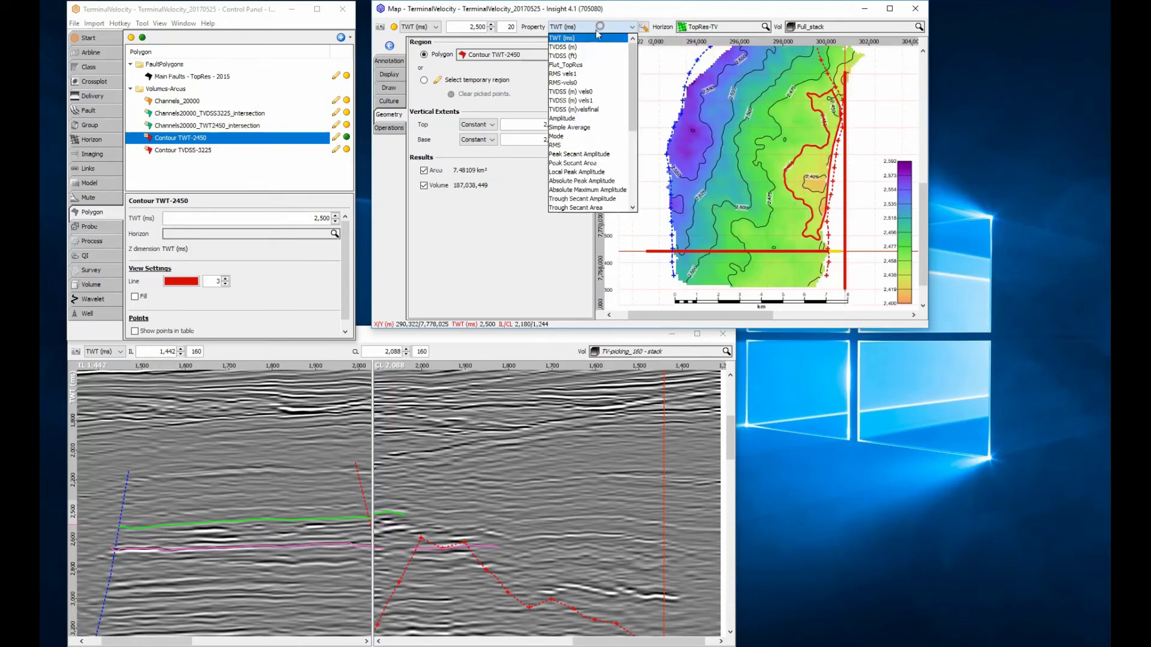
click(587, 100)
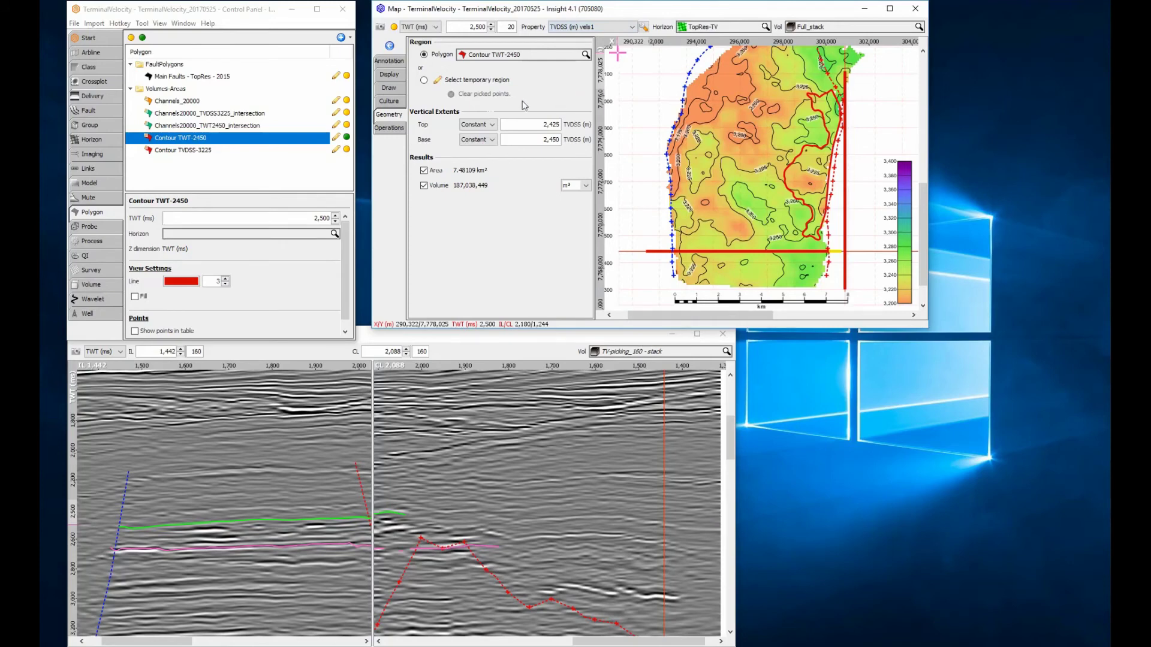
click(346, 138)
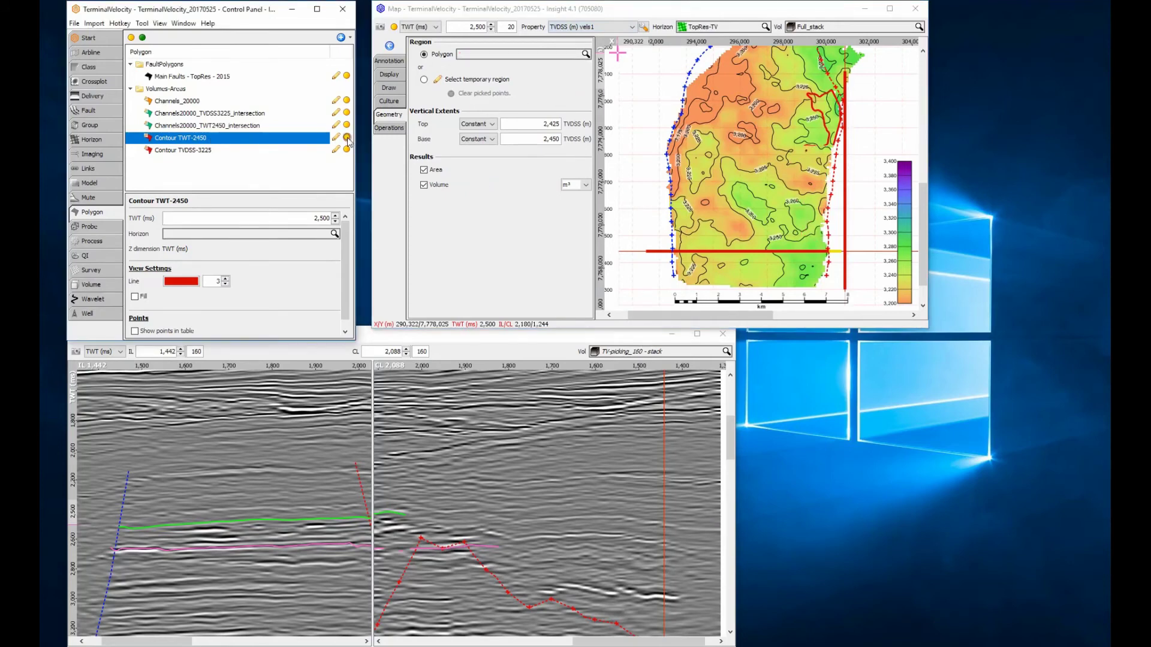
click(347, 151)
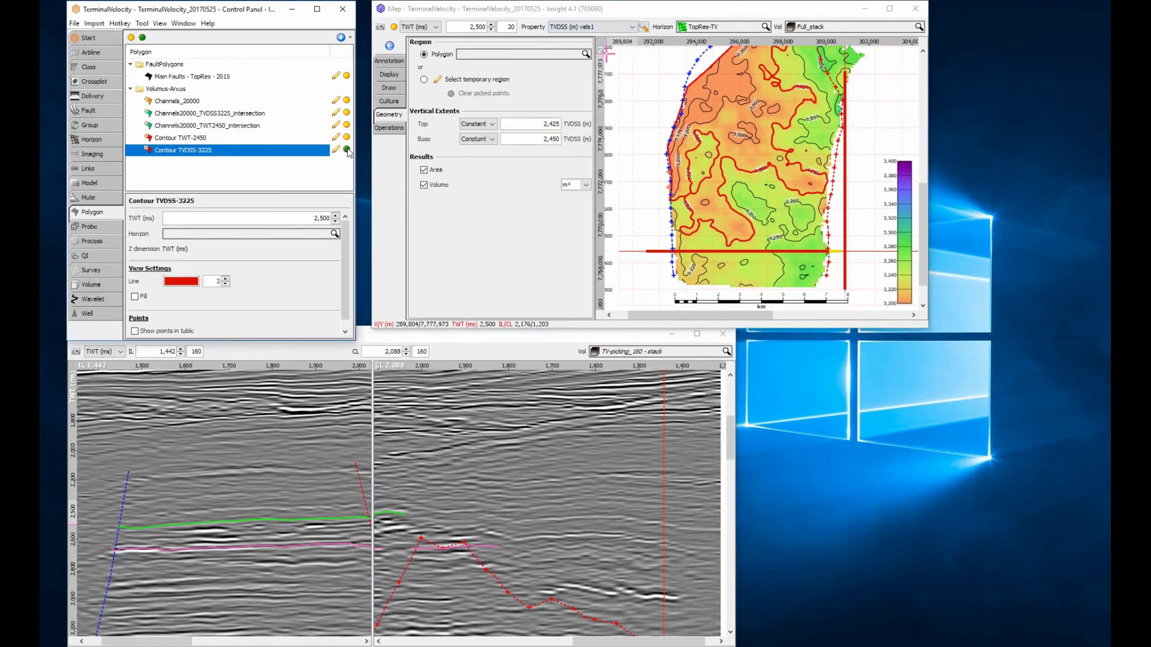
click(701, 26)
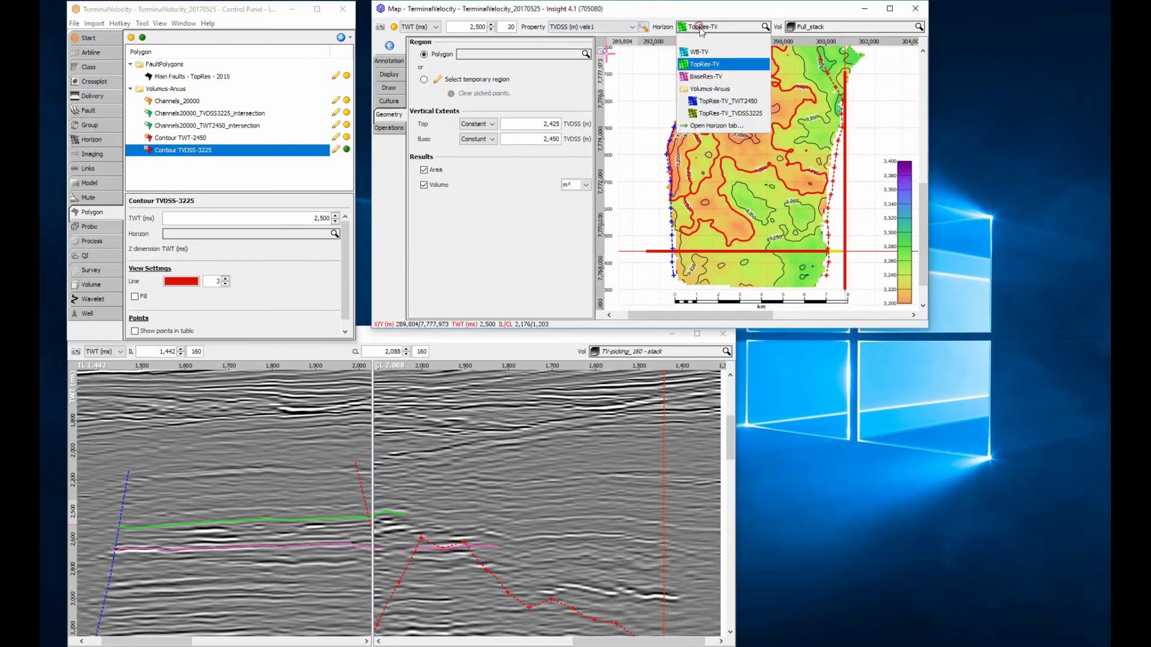
click(724, 113)
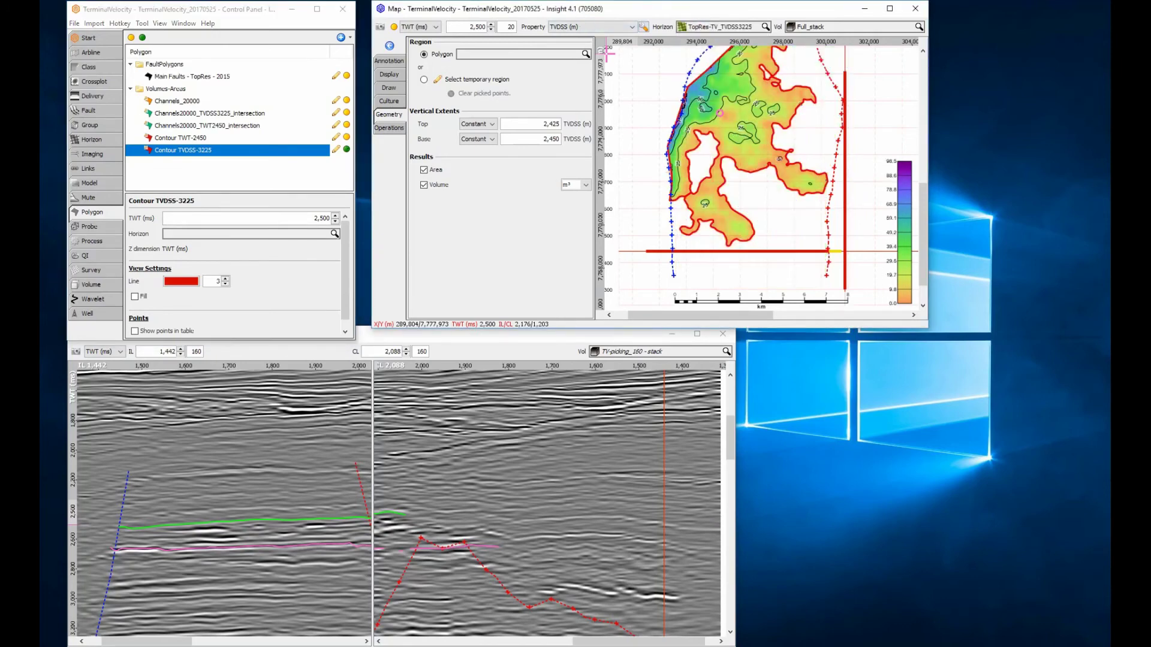
- Measure Contour TVDSS-3225 with top 3175 and base 3225: 33.4311 km², 1.67142E+09 m³
click(491, 53)
click(505, 90)
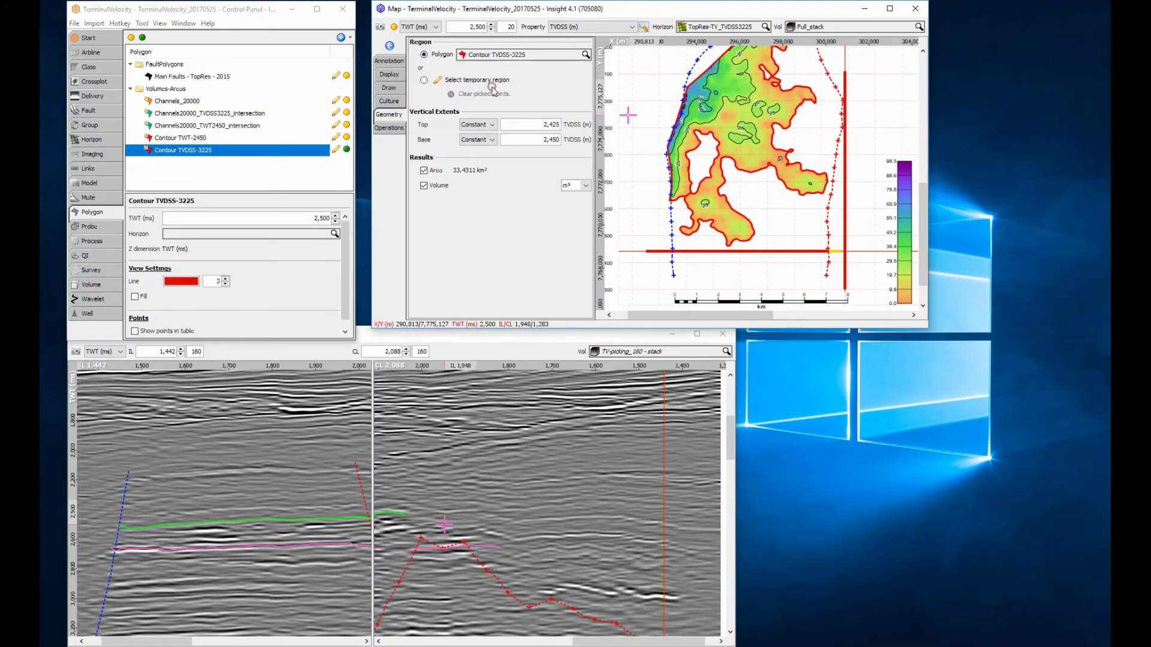
double_click(532, 125)
text(31)
text(75)
double_click(545, 140)
text(3225)
double_click(552, 124)
key(Return)
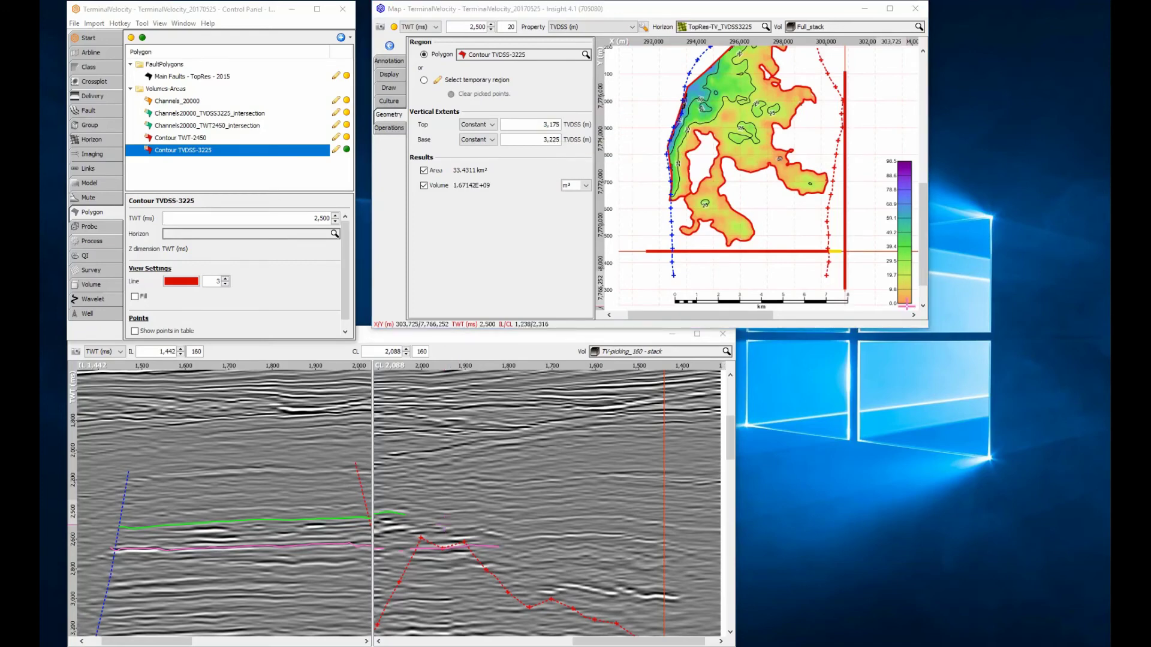